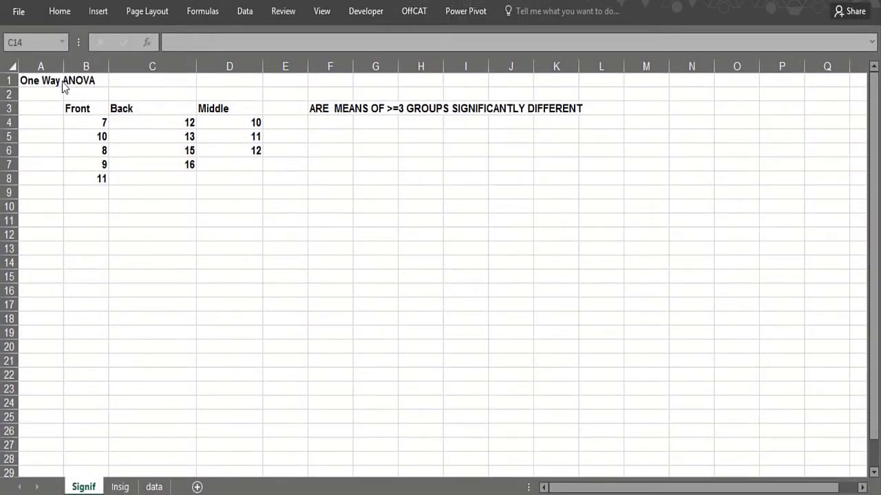
- Examine the question about group means in row 3 and the Front, Back and Middle data values in columns B to D
{"action": "left_click", "coordinate": [330, 123]}
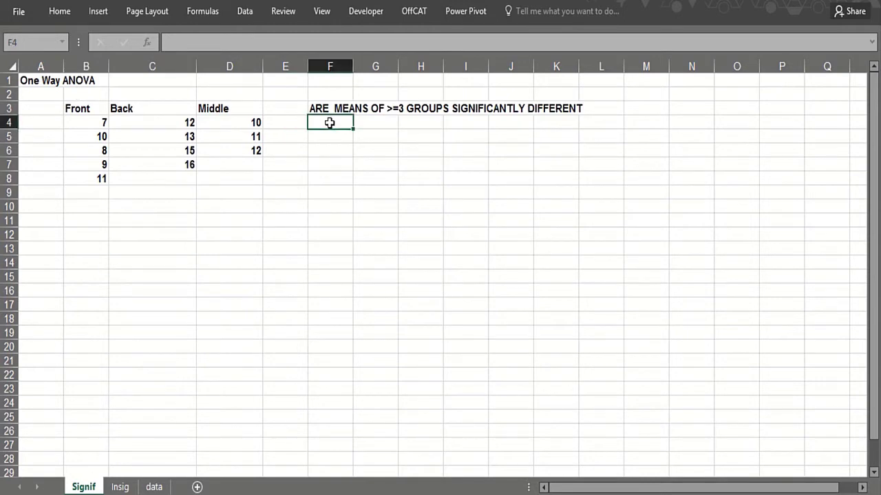
{"action": "left_click", "coordinate": [380, 123]}
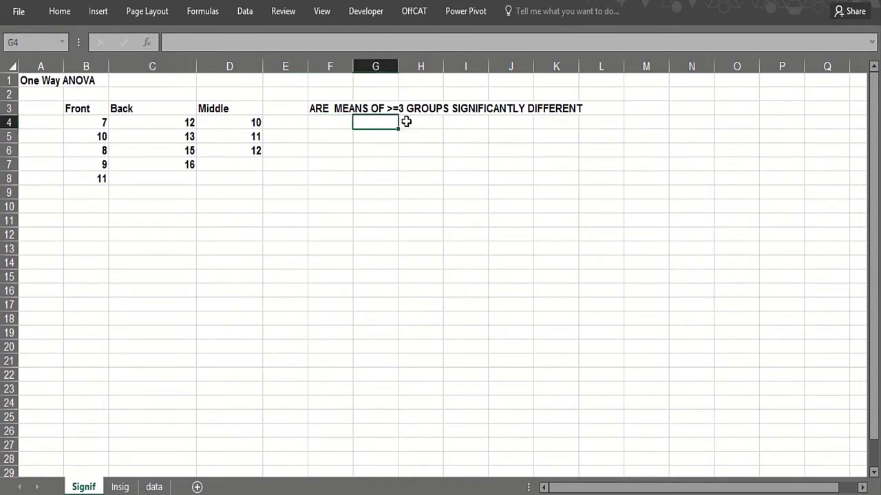
{"action": "left_click", "coordinate": [416, 123]}
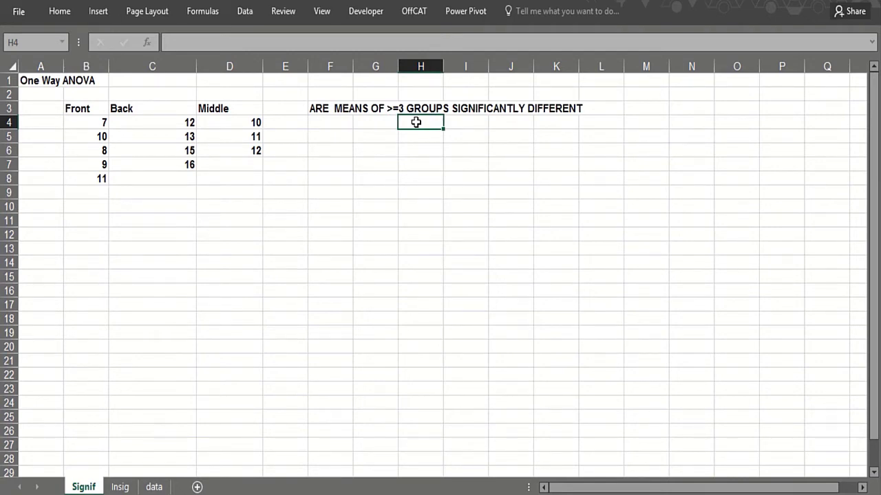
{"action": "left_click", "coordinate": [169, 225]}
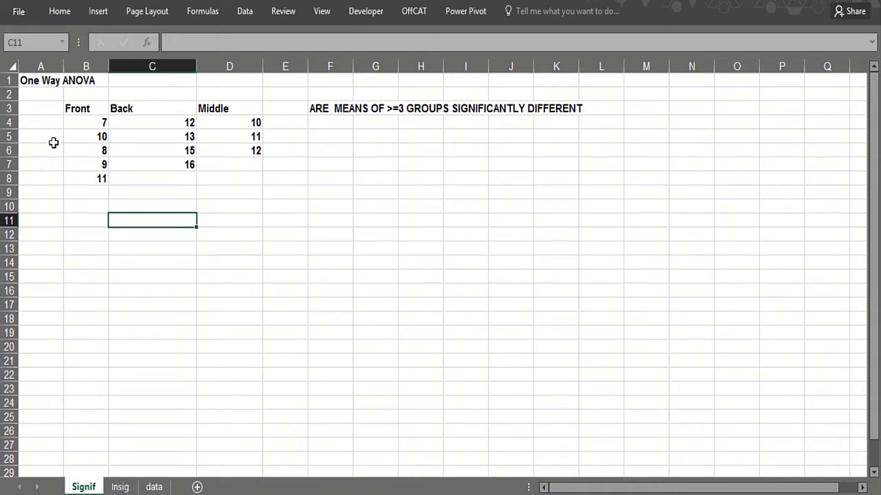
{"action": "left_click", "coordinate": [81, 124]}
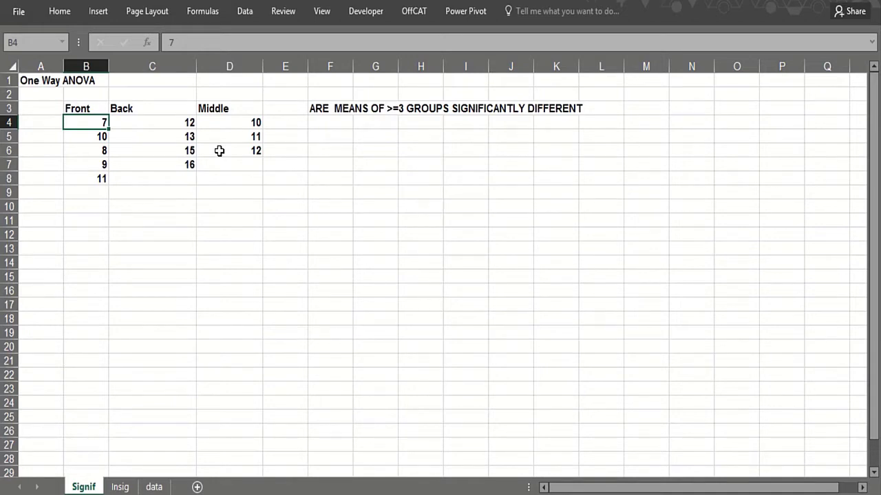
{"action": "left_click", "coordinate": [88, 136]}
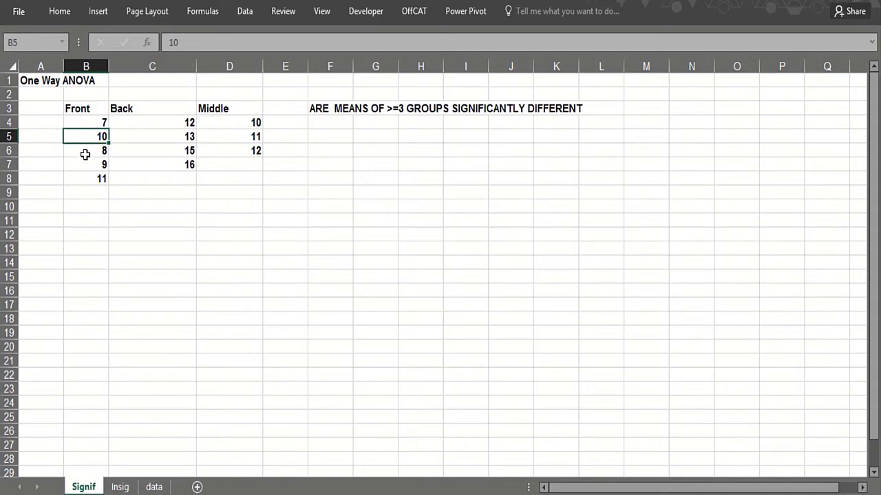
{"action": "left_click", "coordinate": [85, 152]}
{"action": "left_click", "coordinate": [84, 178]}
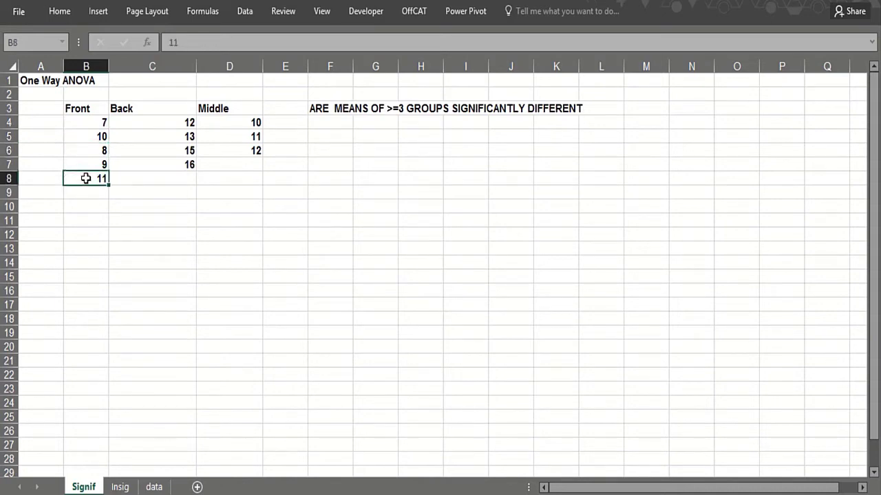
{"action": "left_click", "coordinate": [180, 169]}
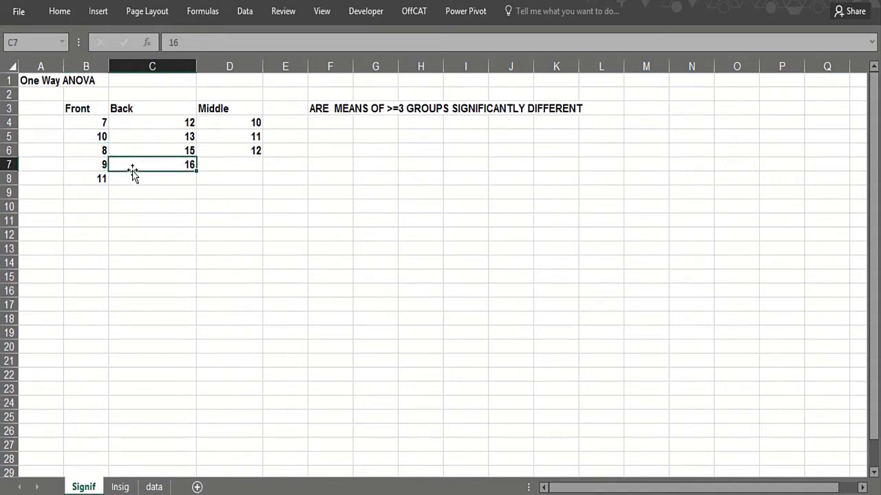
- Check in the Excel Add-ins list whether the Analysis ToolPak is enabled, and close the list without changes
{"action": "left_click", "coordinate": [26, 14]}
{"action": "left_click", "coordinate": [34, 367]}
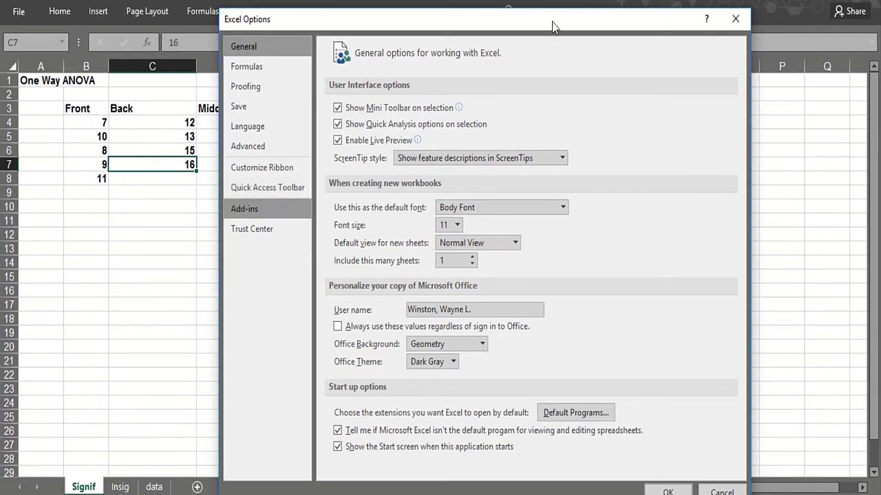
{"action": "left_click", "coordinate": [253, 210]}
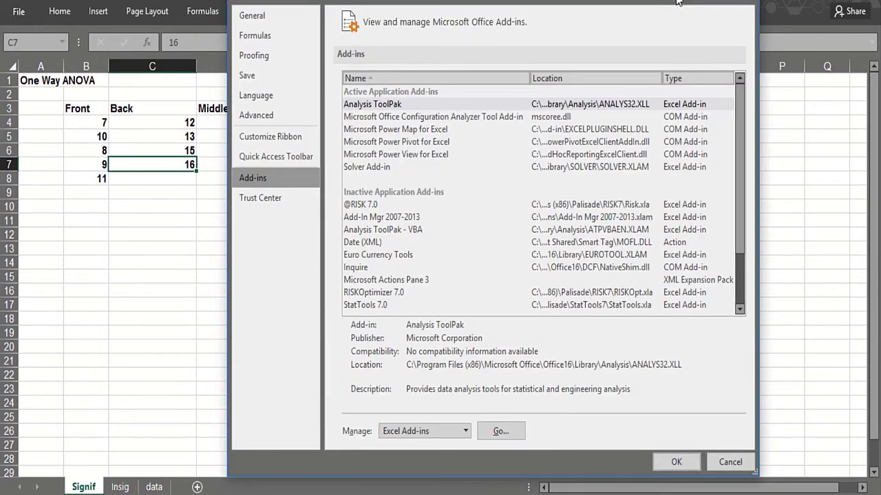
{"action": "left_click", "coordinate": [499, 432]}
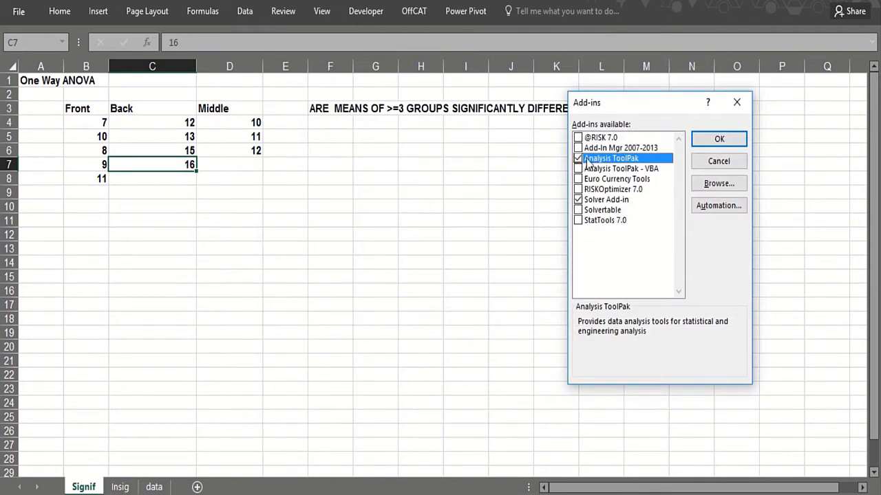
{"action": "left_click", "coordinate": [737, 104]}
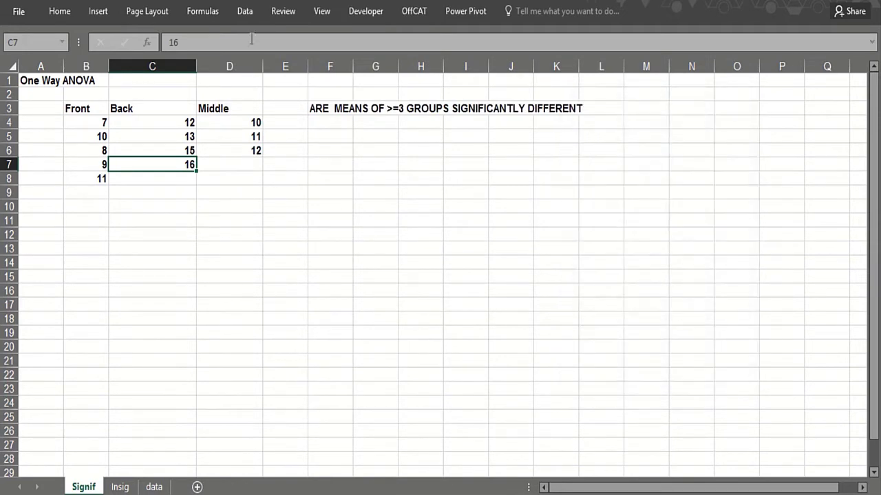
- Run Anova: Single Factor on $B$3:$D$8 with labels in the first row and the output range starting at $E$11
{"action": "left_click", "coordinate": [245, 13]}
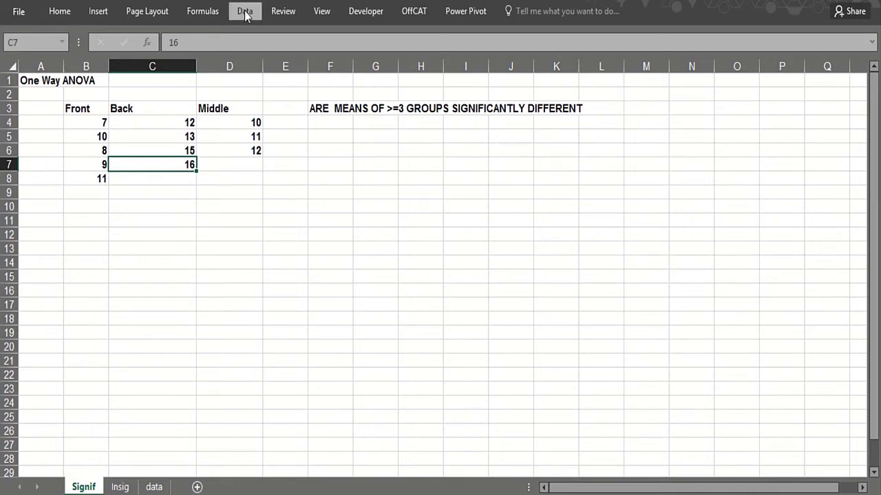
{"action": "left_click", "coordinate": [245, 13]}
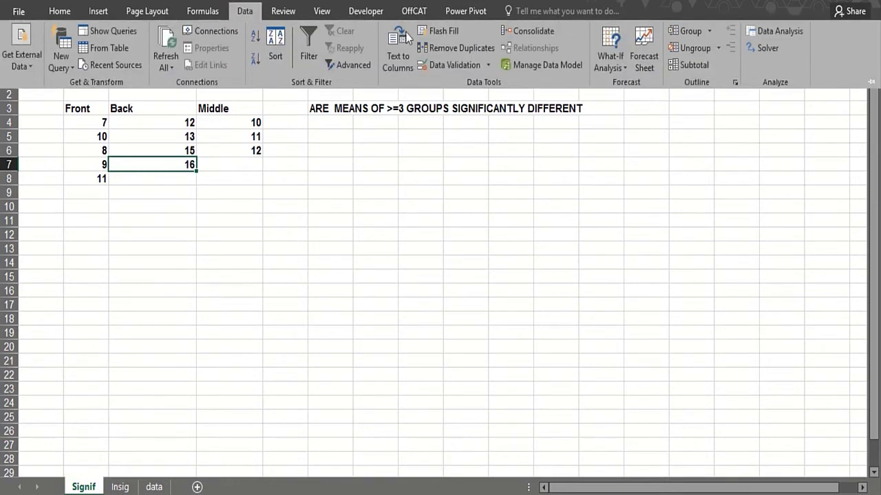
{"action": "left_click", "coordinate": [780, 31]}
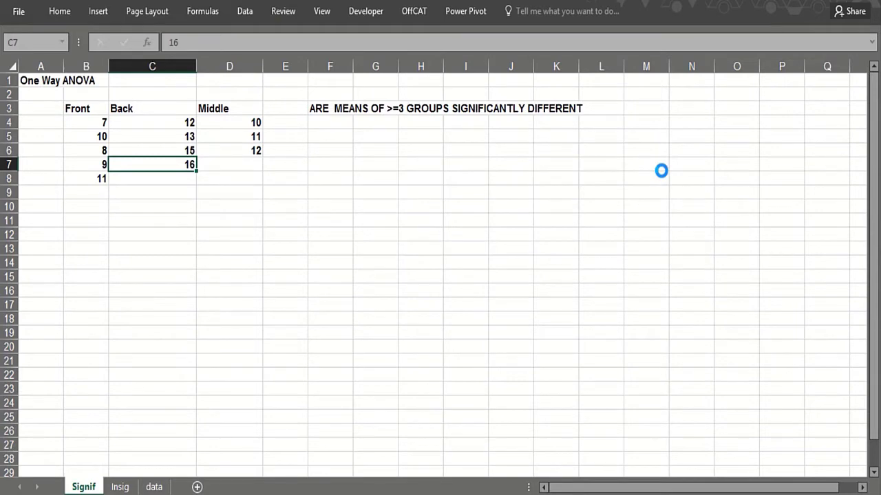
{"action": "left_click", "coordinate": [581, 212]}
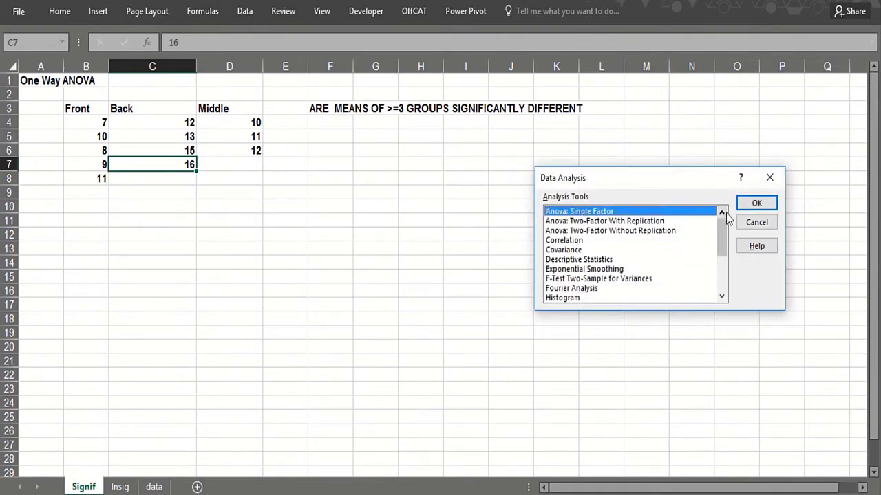
{"action": "left_click", "coordinate": [755, 202]}
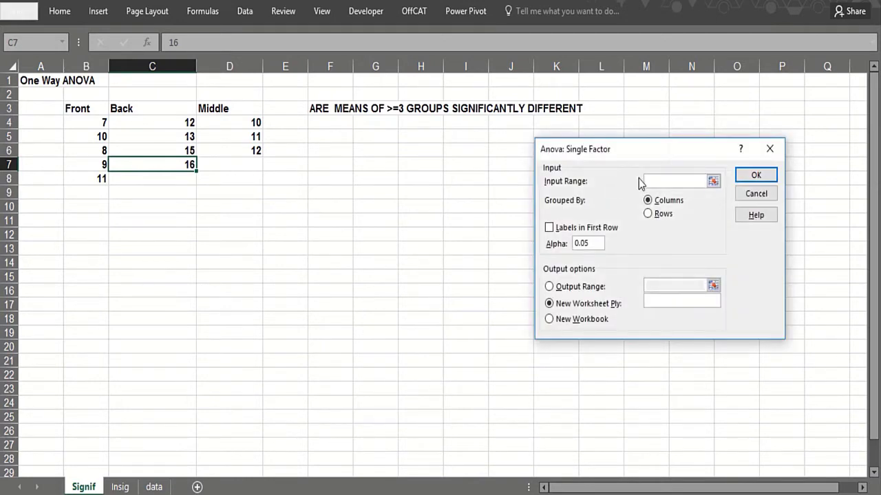
{"action": "left_click_drag", "start_coordinate": [93, 113], "coordinate": [236, 180]}
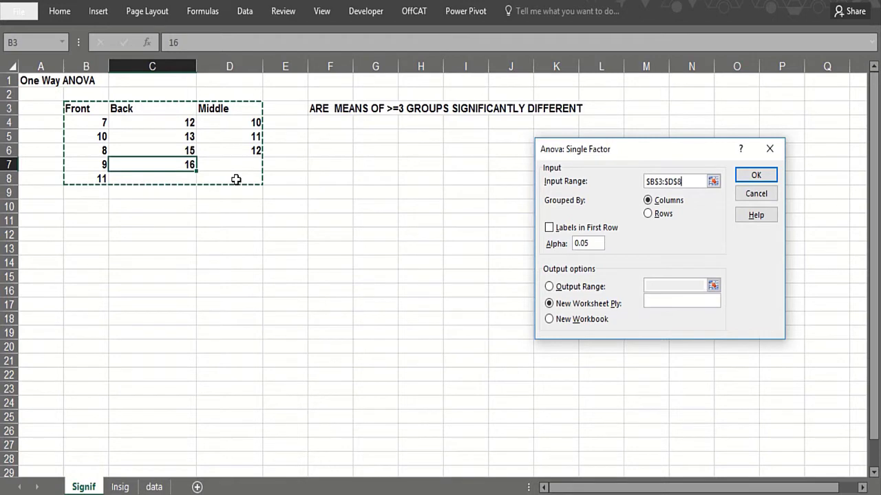
{"action": "left_click", "coordinate": [550, 228]}
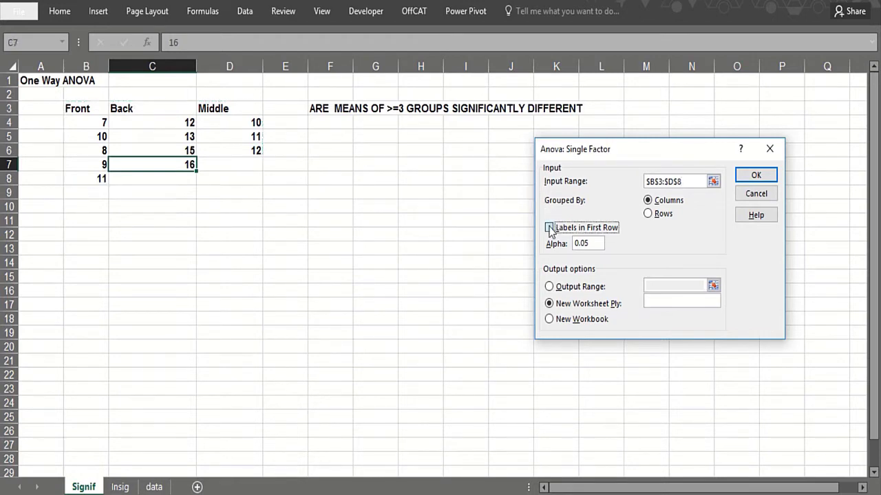
{"action": "left_click", "coordinate": [548, 287]}
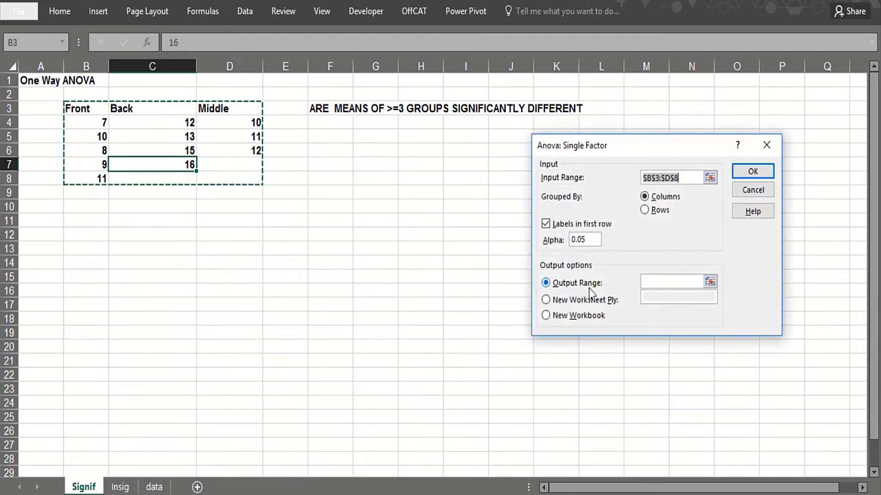
{"action": "left_click", "coordinate": [276, 216]}
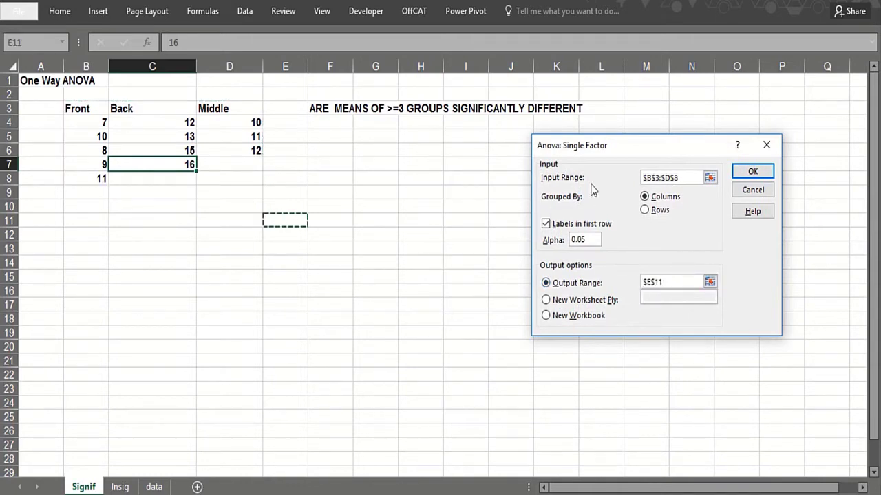
{"action": "left_click", "coordinate": [748, 175]}
- Examine the Front, Back and Middle averages in the ANOVA summary, compare them with the source data, and check the P-value
{"action": "left_click", "coordinate": [223, 299]}
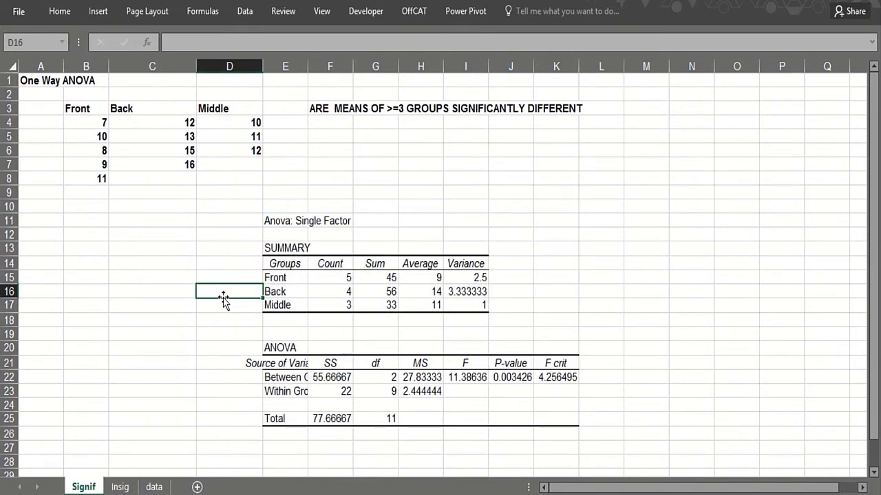
{"action": "left_click", "coordinate": [420, 278]}
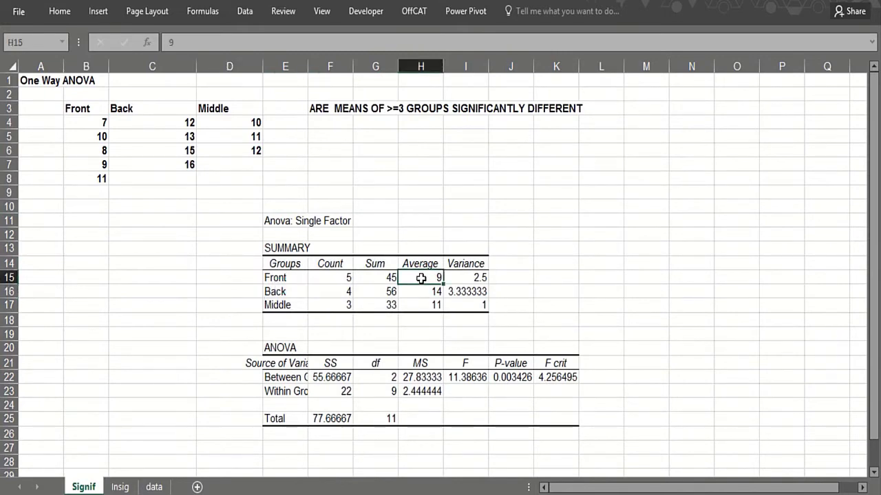
{"action": "left_click", "coordinate": [414, 292]}
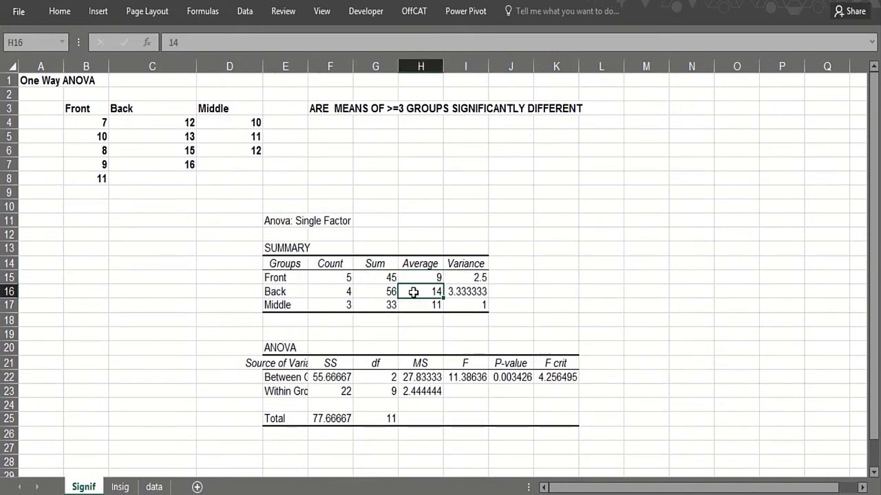
{"action": "left_click", "coordinate": [407, 304]}
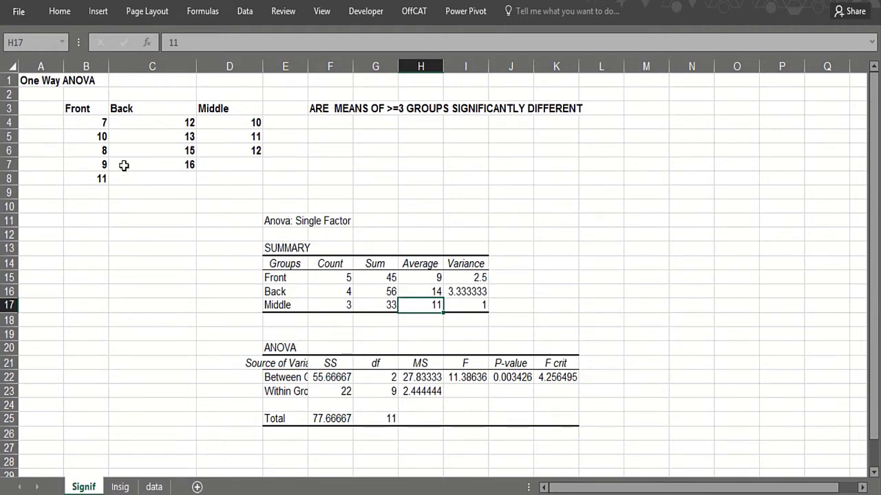
{"action": "left_click_drag", "start_coordinate": [85, 124], "coordinate": [87, 190]}
{"action": "left_click", "coordinate": [82, 111]}
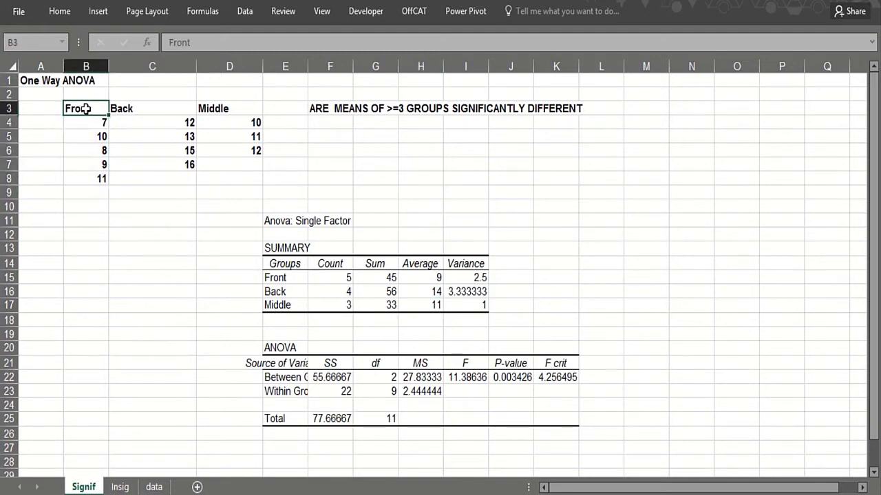
{"action": "left_click_drag", "start_coordinate": [138, 123], "coordinate": [147, 163]}
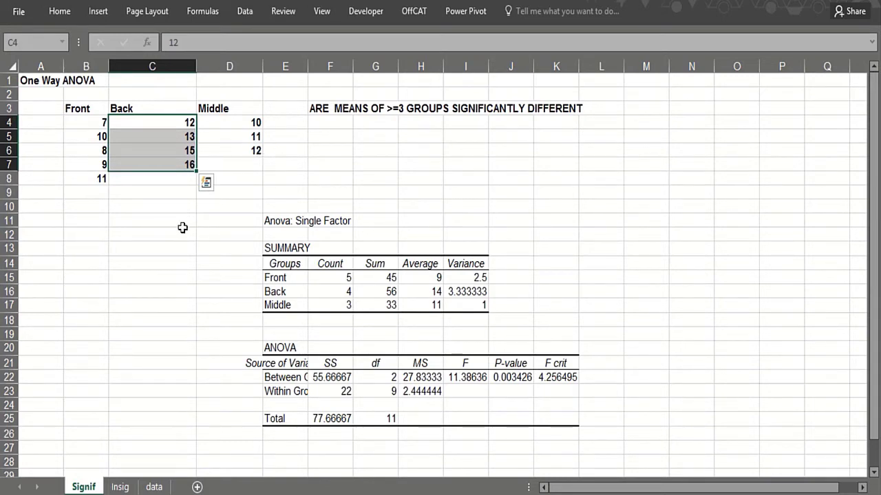
{"action": "left_click", "coordinate": [503, 378]}
- Enter the note 'P-VALUE<=.05 MEANS GROUPS HAVE SIGNIFICIANTLY SIFFERENT MEANS' in cell G7
{"action": "left_click", "coordinate": [373, 159]}
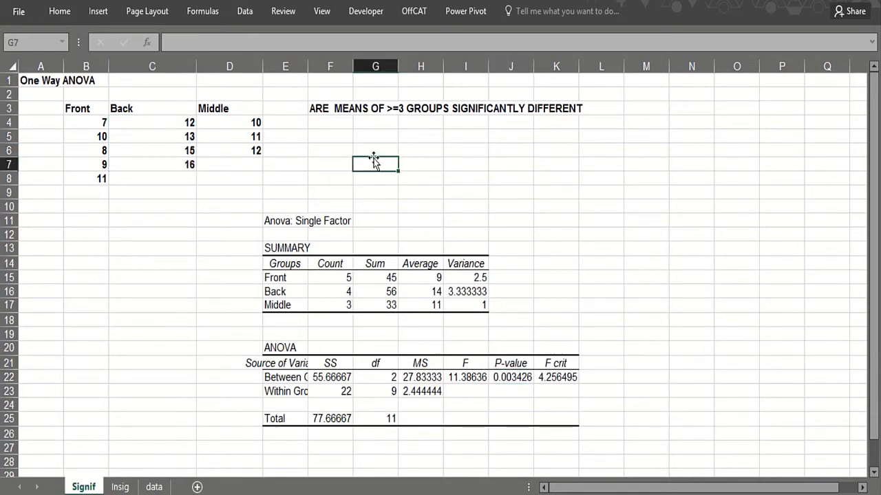
{"action": "type", "text": "P-VCA"}
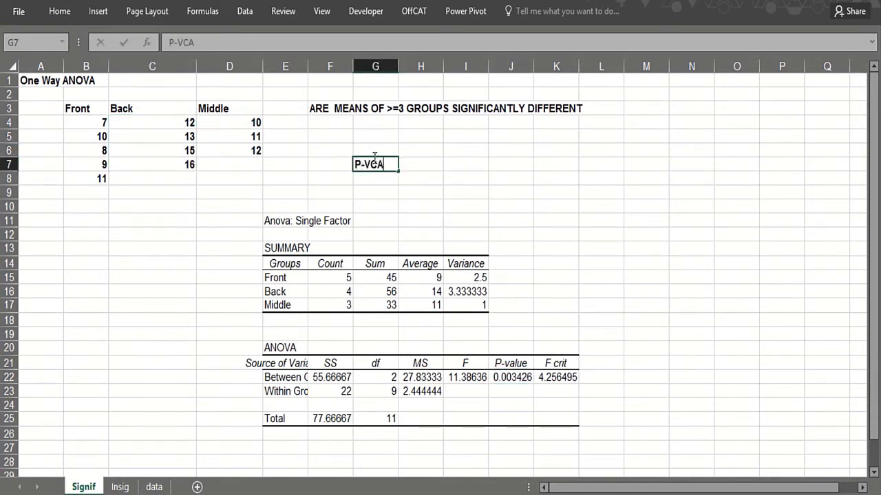
{"action": "type", "text": "L"}
{"action": "key", "text": "BackSpace"}
{"action": "key", "text": "BackSpace"}
{"action": "key", "text": "BackSpace"}
{"action": "type", "text": "ALK"}
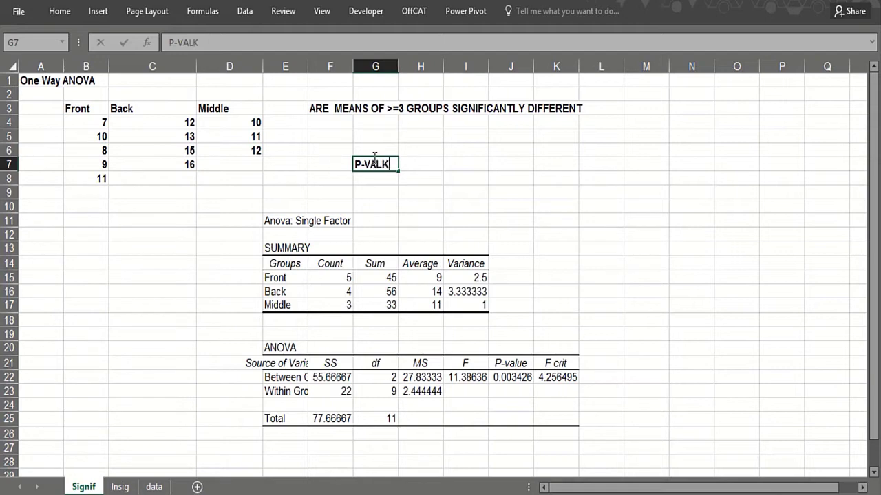
{"action": "key", "text": "BackSpace"}
{"action": "type", "text": "UE<=.05 MW"}
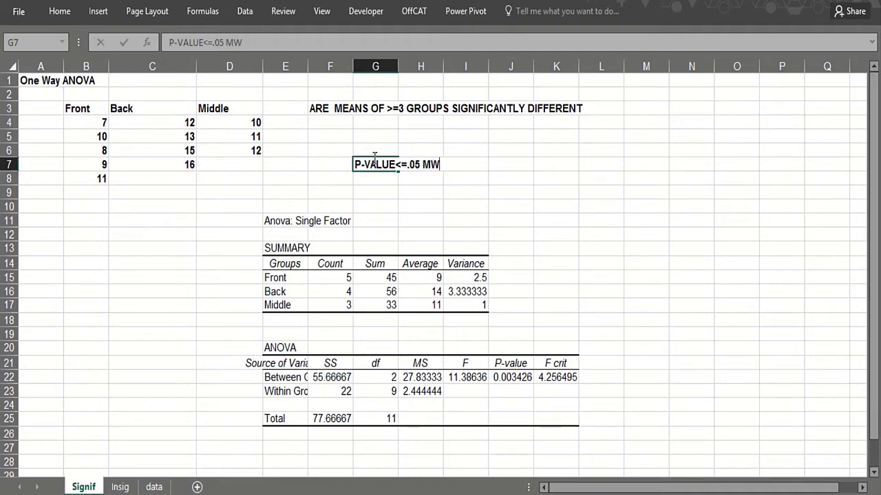
{"action": "key", "text": "BackSpace"}
{"action": "type", "text": "EANS GROUPS H"}
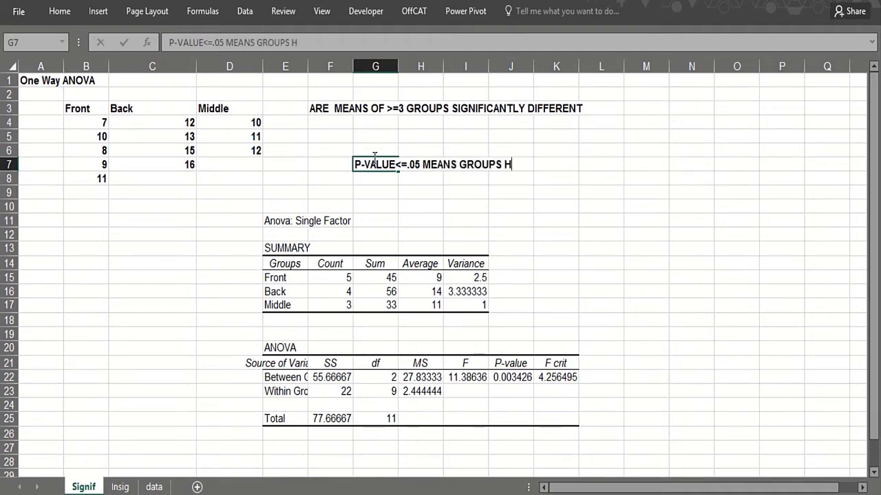
{"action": "type", "text": "AVE SIGNIF"}
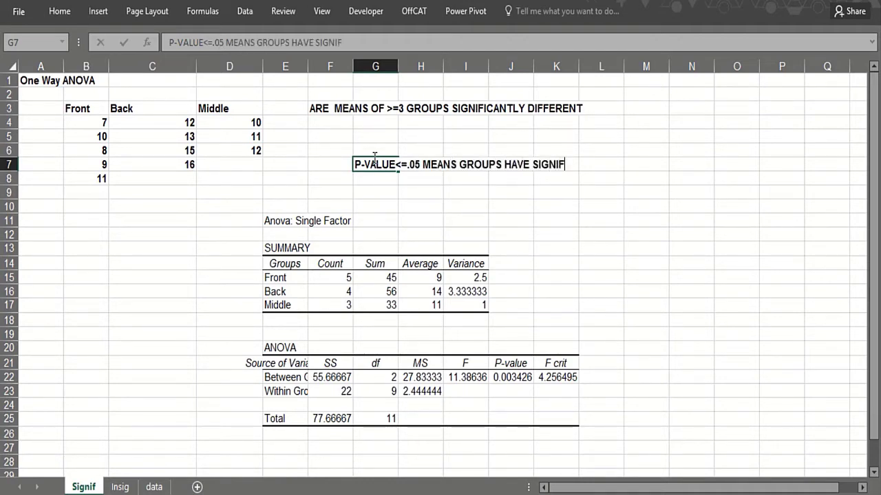
{"action": "type", "text": "ICIANTLY"}
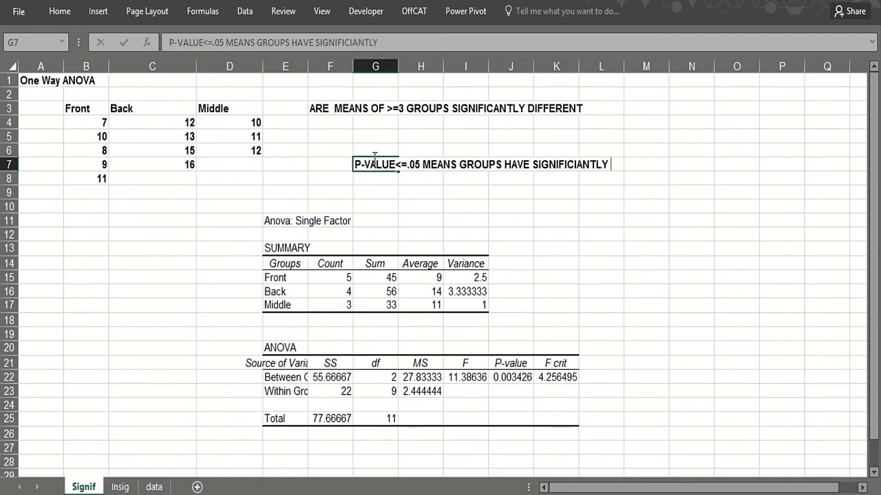
{"action": "type", "text": " SIFFERENT ME"}
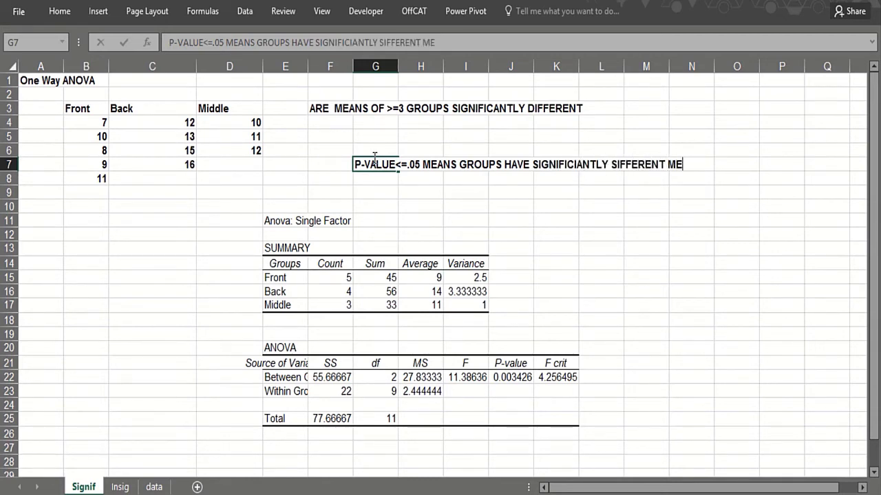
{"action": "type", "text": "ANS"}
{"action": "key", "text": "Return"}
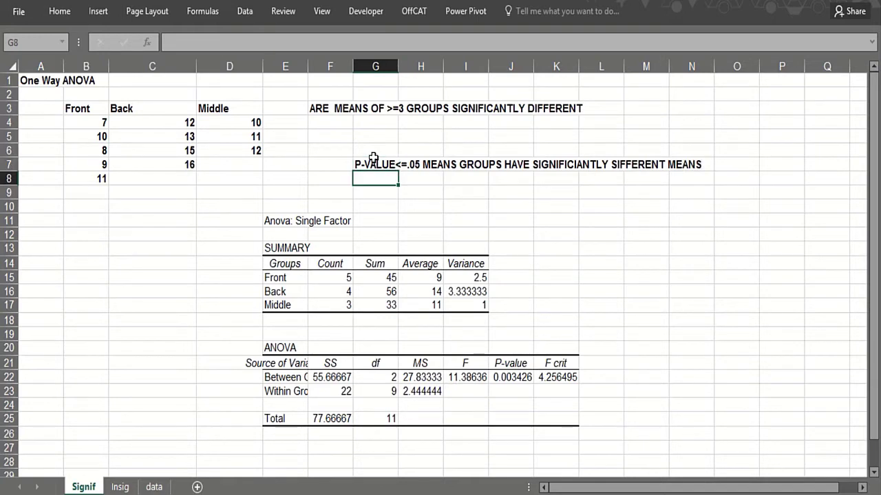
- Examine the P-value in the ANOVA table and compare the Front data values with the Back data values
{"action": "left_click", "coordinate": [500, 379]}
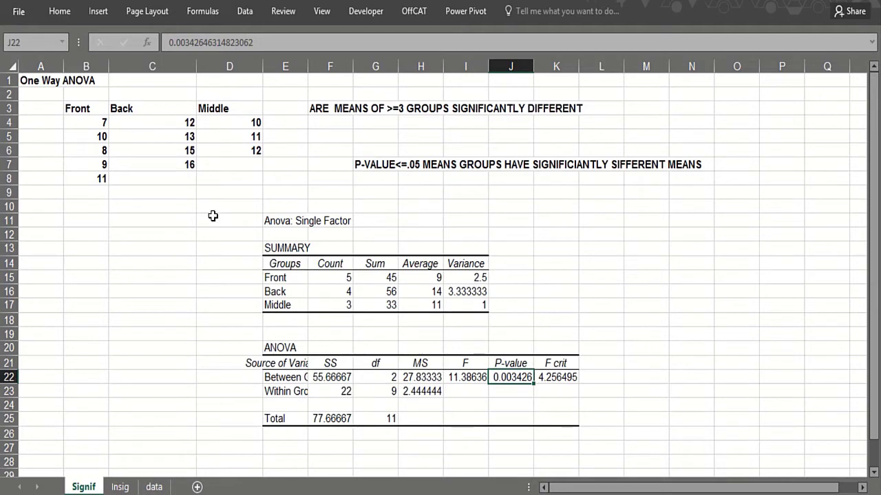
{"action": "left_click_drag", "start_coordinate": [74, 124], "coordinate": [81, 176]}
{"action": "left_click", "coordinate": [174, 124]}
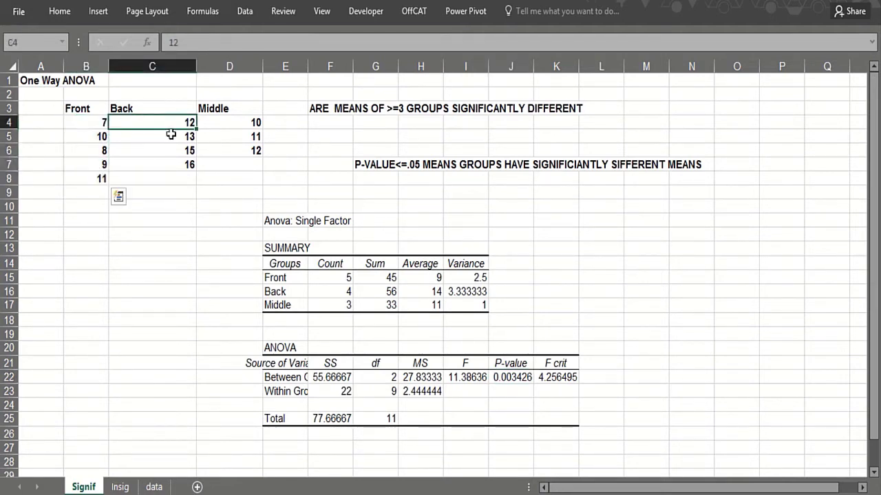
{"action": "left_click_drag", "start_coordinate": [171, 134], "coordinate": [174, 165]}
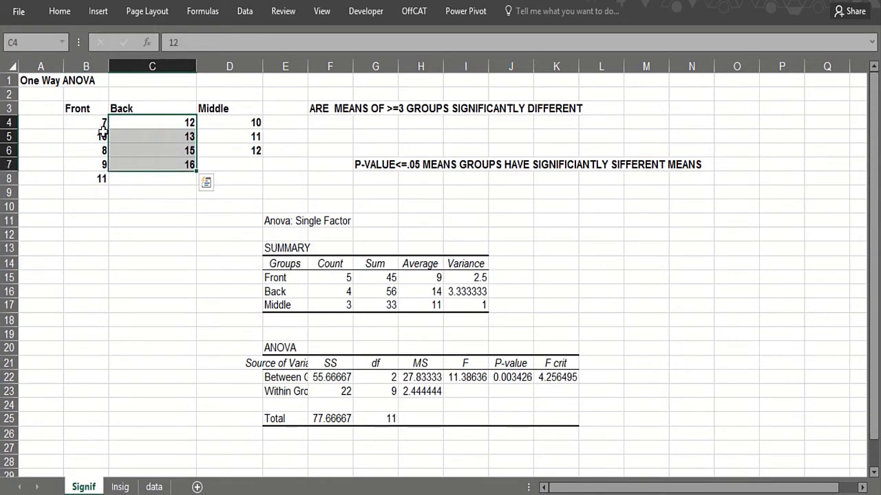
{"action": "left_click_drag", "start_coordinate": [90, 124], "coordinate": [89, 176]}
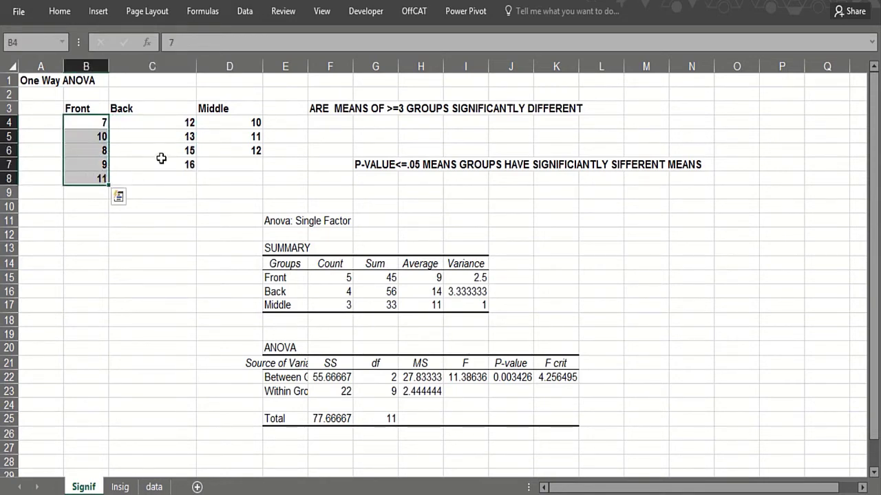
{"action": "left_click", "coordinate": [161, 159]}
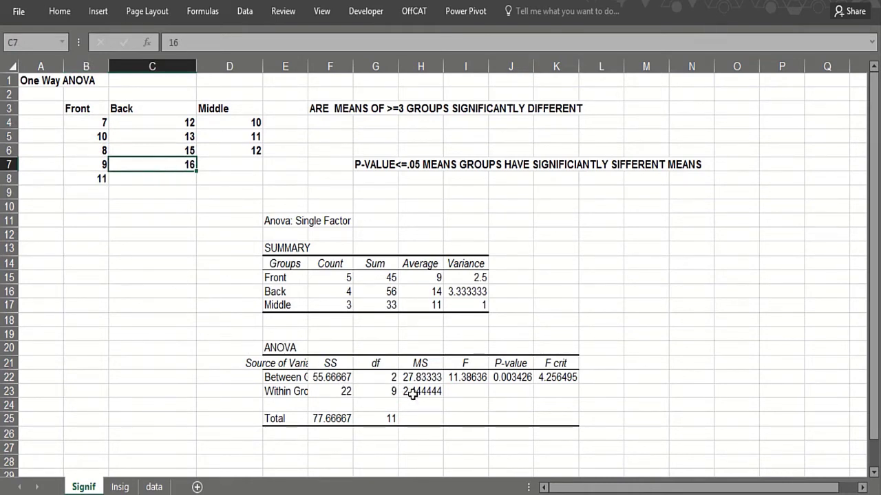
- Enter the heading 'PREDICTION OF SALES\' in cell H9, above the ANOVA summary
{"action": "left_click", "coordinate": [430, 196]}
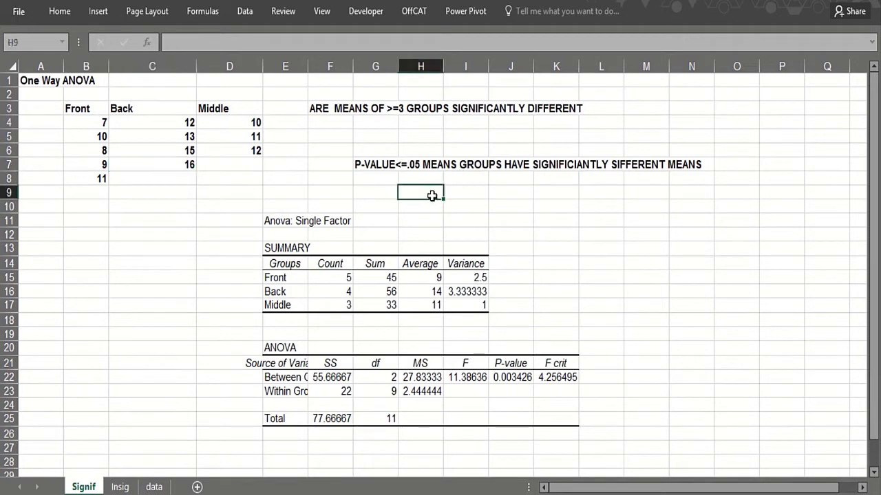
{"action": "type", "text": "PREDICTIO"}
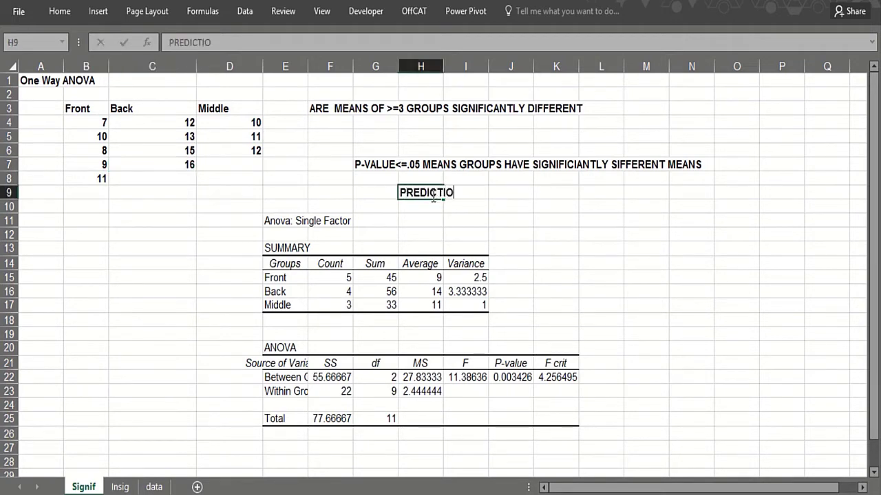
{"action": "type", "text": "N OF SALES\\"}
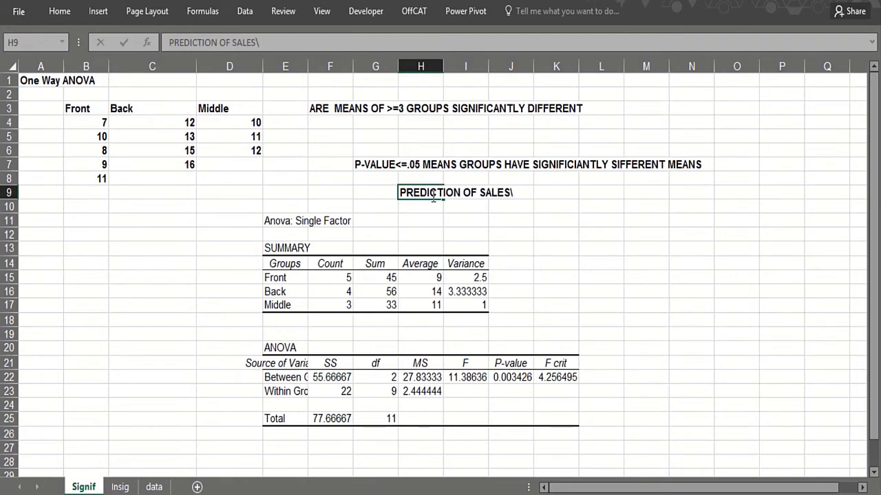
{"action": "key", "text": "Return"}
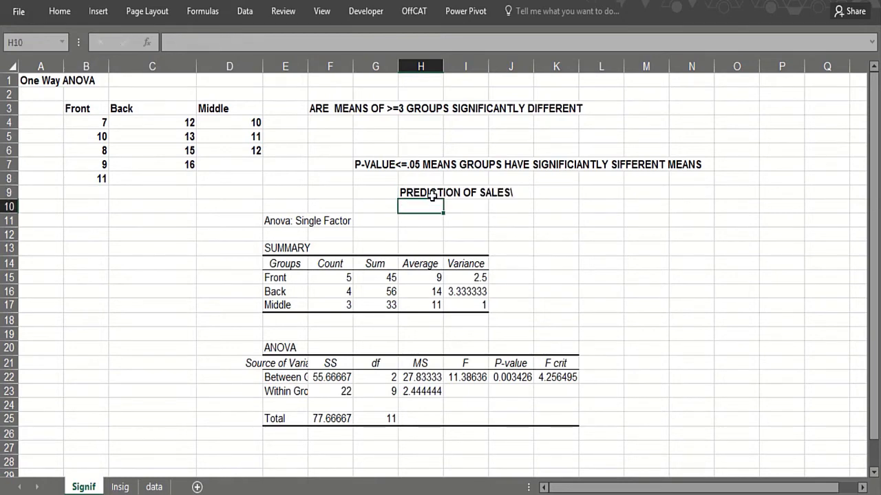
- Enter the note 'NEED STDE DEV OF ERRORS' in cell H10, directly below the prediction heading
{"action": "type", "text": "NEDD STD"}
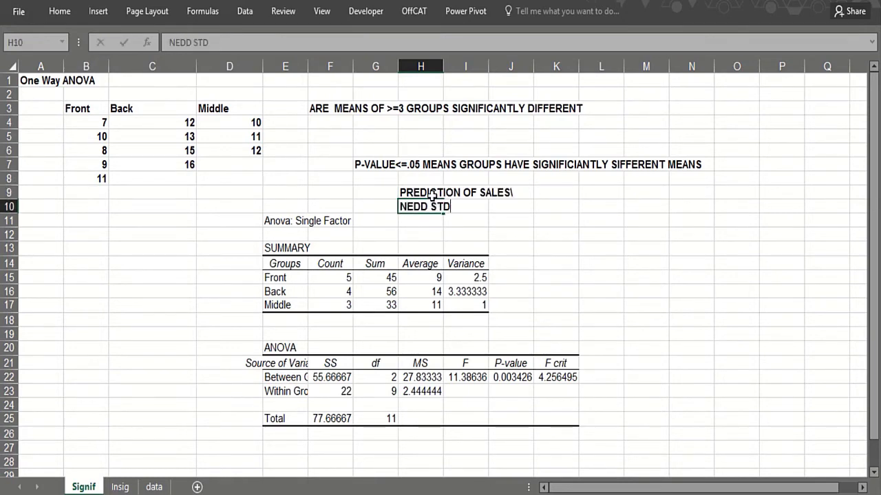
{"action": "key", "text": "BackSpace"}
{"action": "key", "text": "BackSpace"}
{"action": "key", "text": "BackSpace"}
{"action": "key", "text": "BackSpace"}
{"action": "key", "text": "BackSpace"}
{"action": "key", "text": "BackSpace"}
{"action": "type", "text": "E"}
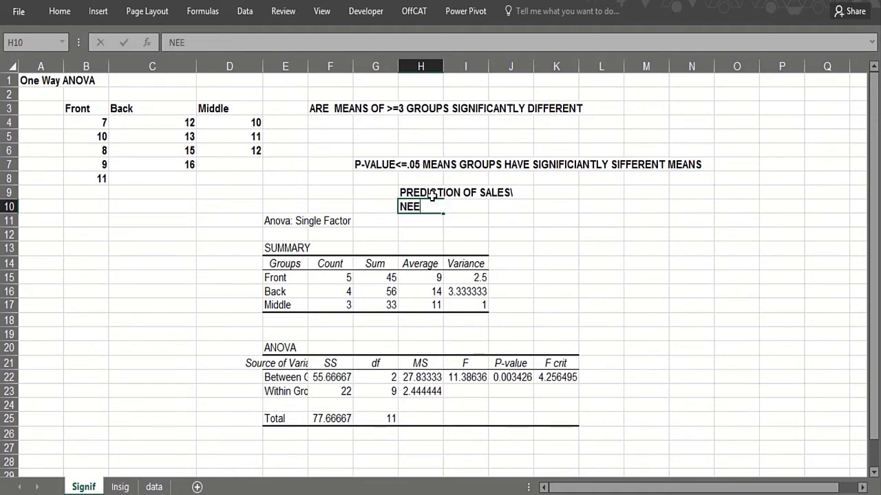
{"action": "type", "text": "D STDE DEV ORF E"}
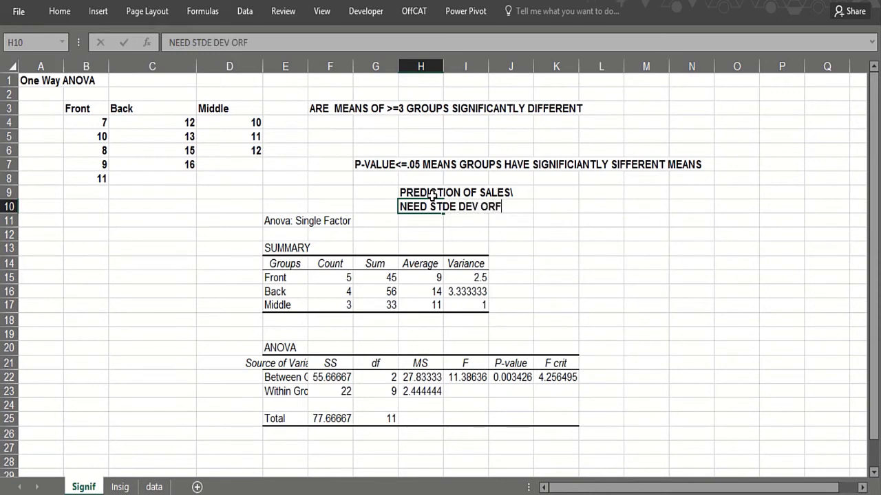
{"action": "key", "text": "BackSpace"}
{"action": "key", "text": "BackSpace"}
{"action": "type", "text": "ERRORS"}
{"action": "key", "text": "Return"}
- Calculate the standard deviation of errors in cell H11 with =SQRT(H23), using the within-groups MS
{"action": "type", "text": "=S"}
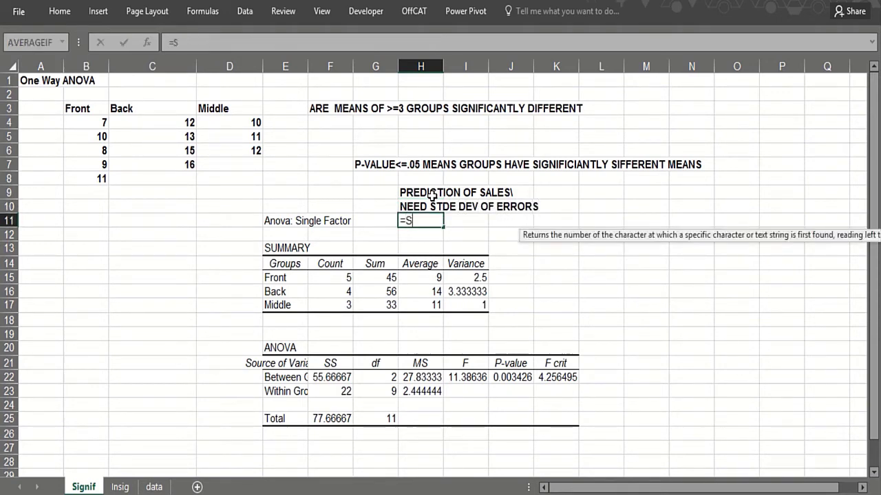
{"action": "type", "text": "QRT("}
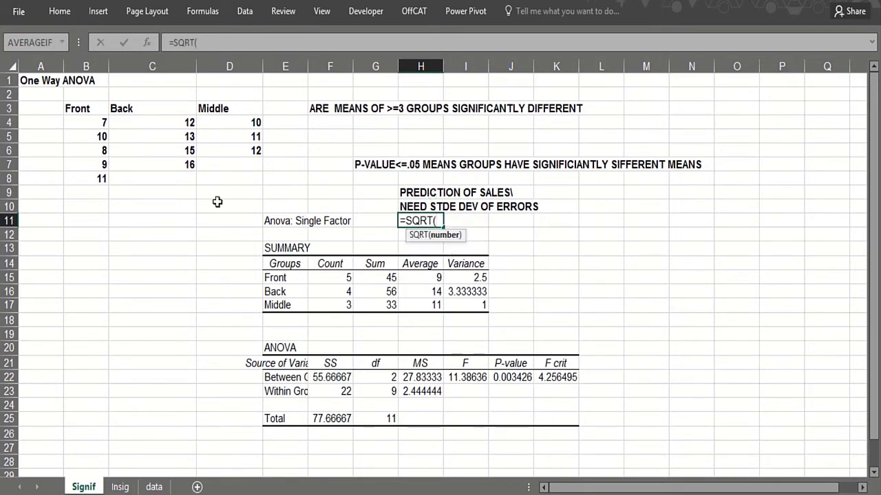
{"action": "left_click", "coordinate": [409, 390]}
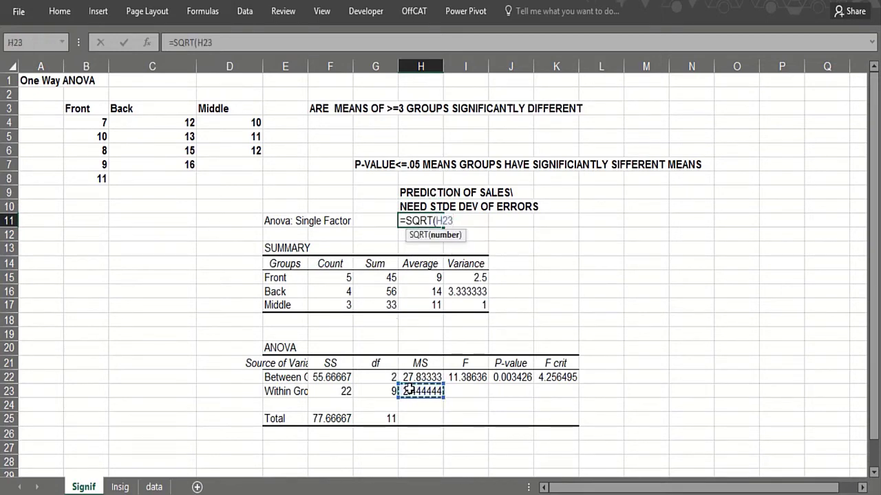
{"action": "type", "text": ")"}
{"action": "key", "text": "Return"}
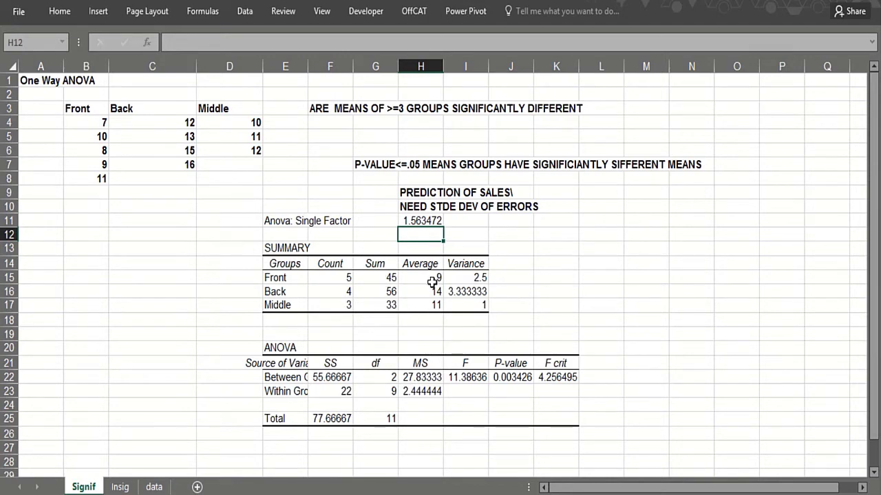
- Enter the label 'FRONT OF STORE' in cell K11 and make all text on the sheet bold
{"action": "left_click", "coordinate": [554, 224]}
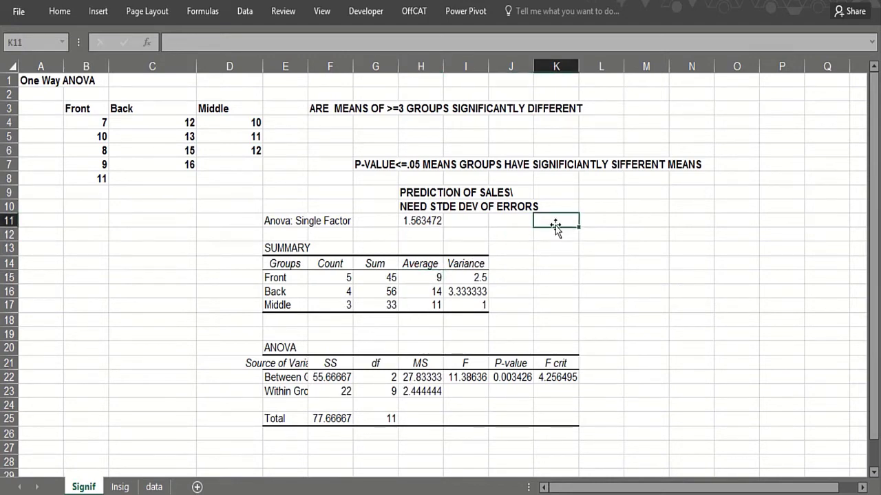
{"action": "type", "text": "FRONT OF STORE"}
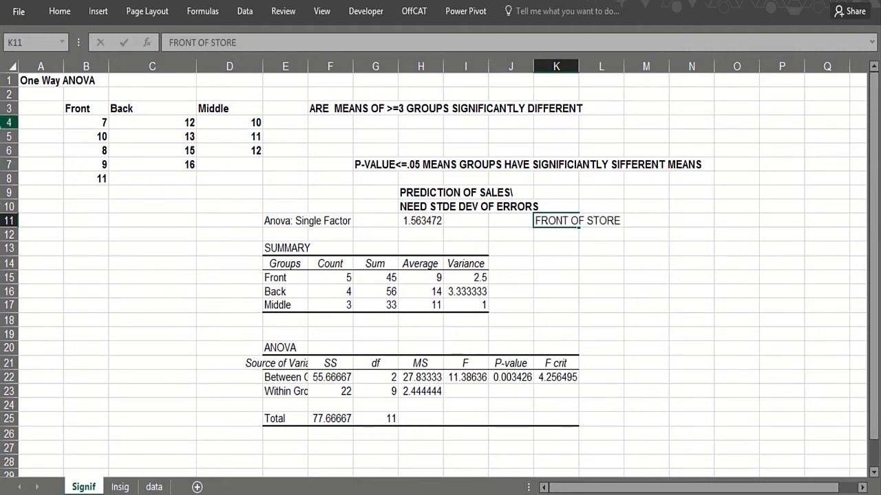
{"action": "left_click", "coordinate": [11, 69]}
{"action": "key", "text": "ctrl+b"}
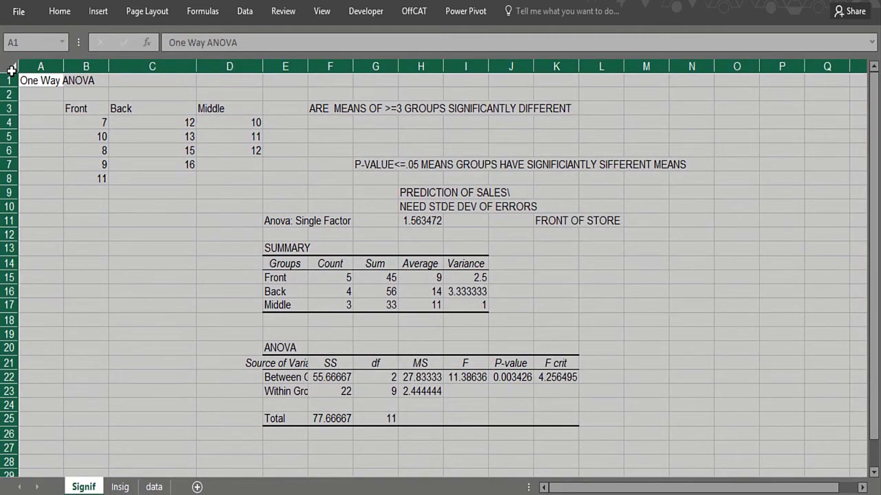
{"action": "key", "text": "ctrl+b"}
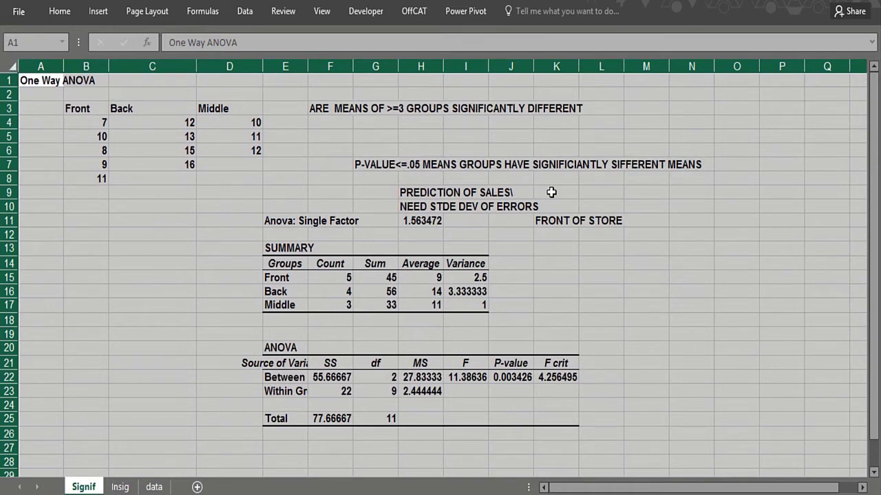
- Enter '95% SURE BETWEEN __ AND _ BOOKS WILL BE SOLD IN' in cell K12 and continue it with 'A WEEK' in K13
{"action": "left_click", "coordinate": [547, 235]}
{"action": "type", "text": "95%"}
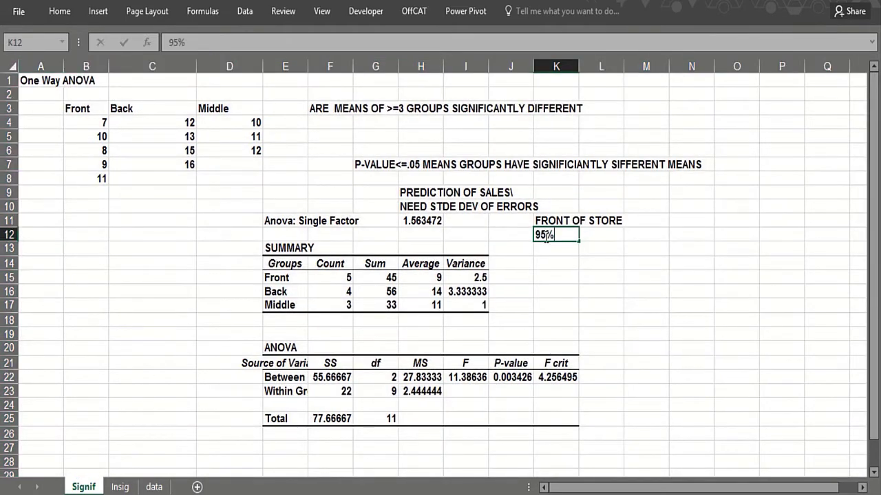
{"action": "type", "text": " SURE BETW"}
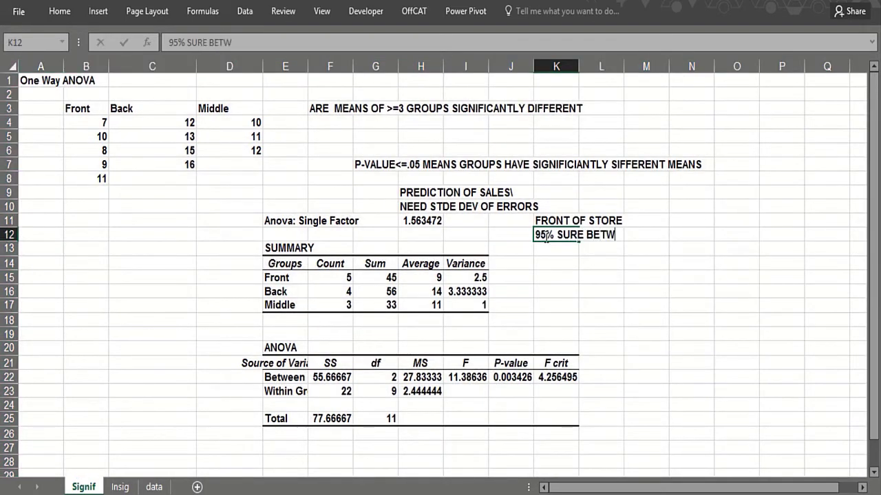
{"action": "type", "text": "EEN __ AND "}
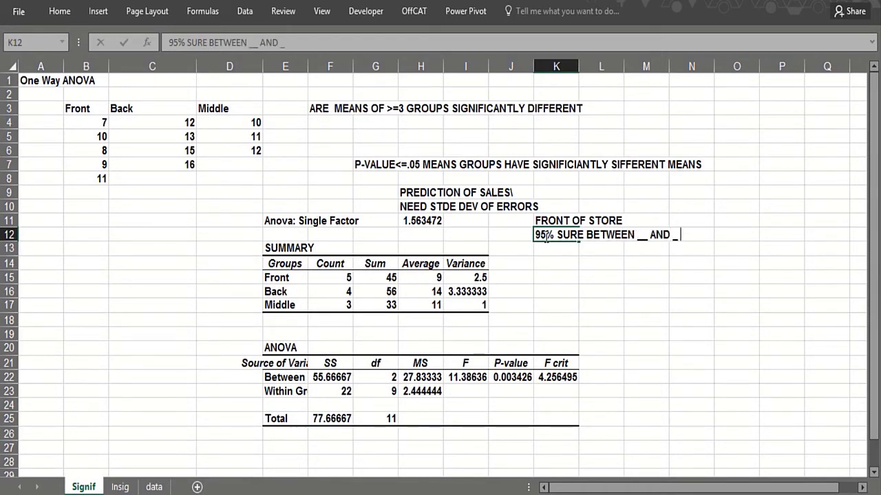
{"action": "type", "text": "_ BOOKS "}
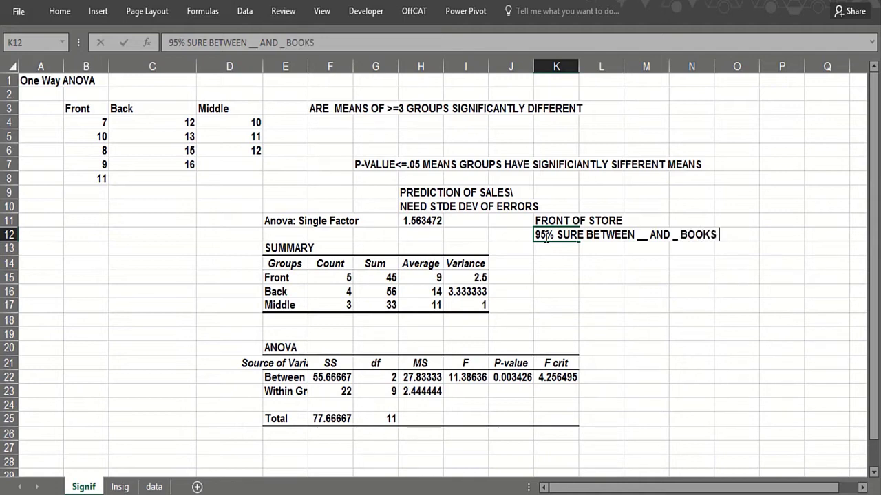
{"action": "type", "text": "WILL BE SOLD IN"}
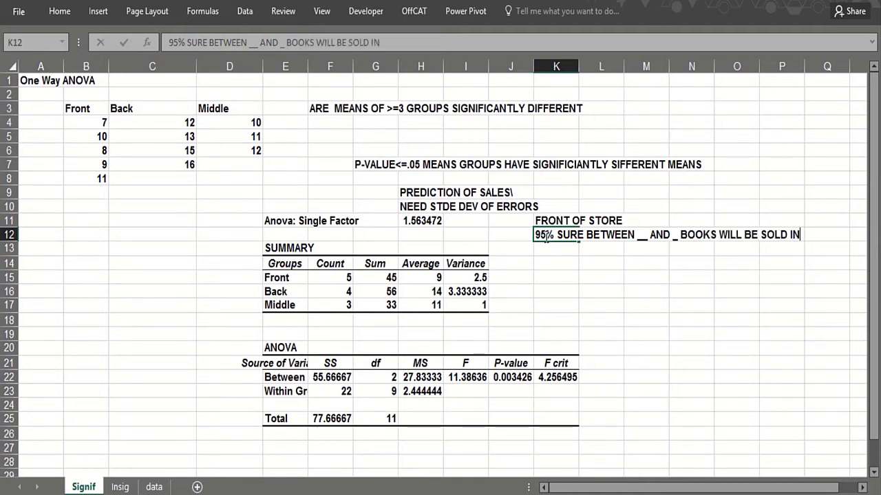
{"action": "key", "text": "Return"}
{"action": "type", "text": "A WEEK"}
{"action": "key", "text": "Return"}
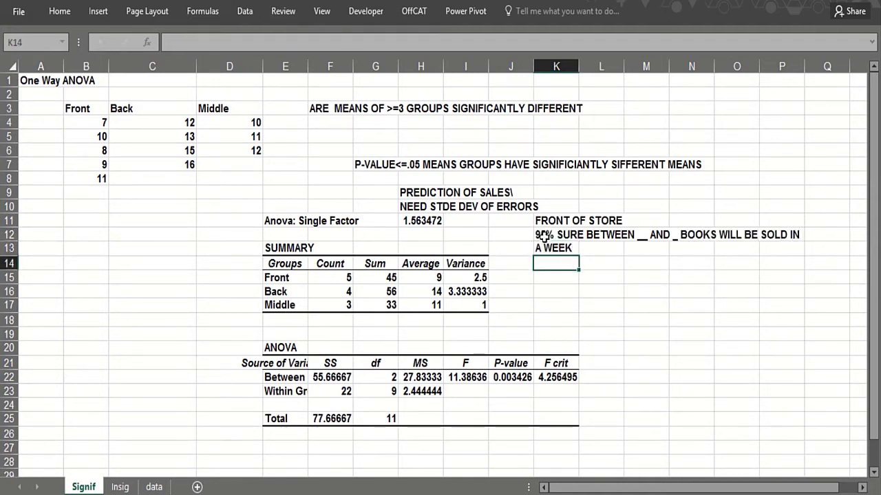
- Calculate the lower 95% limit for front-of-store sales in cell K14 with =9-2*1.56
{"action": "left_click", "coordinate": [408, 276]}
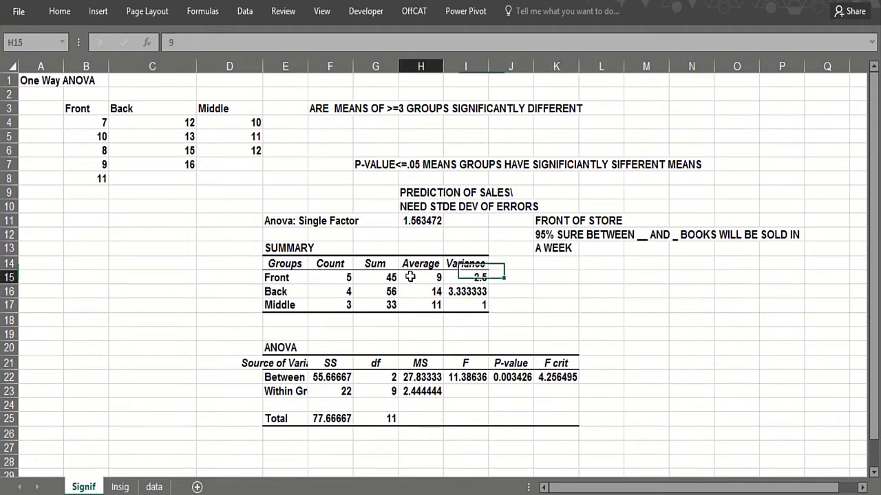
{"action": "left_click", "coordinate": [540, 267]}
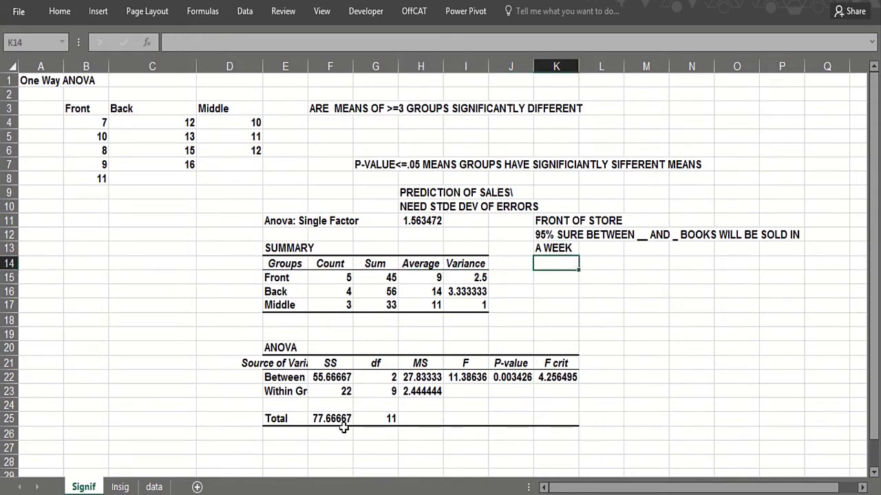
{"action": "double_click", "coordinate": [547, 262]}
{"action": "type", "text": "900"}
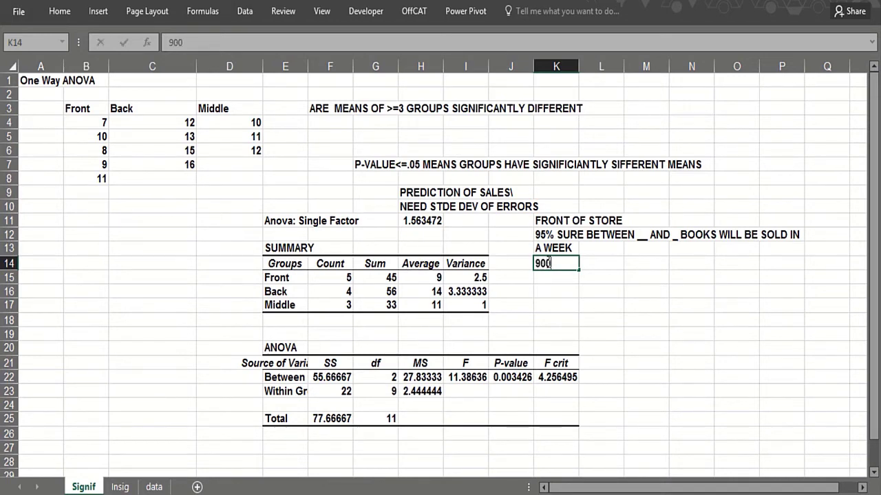
{"action": "type", "text": "-"}
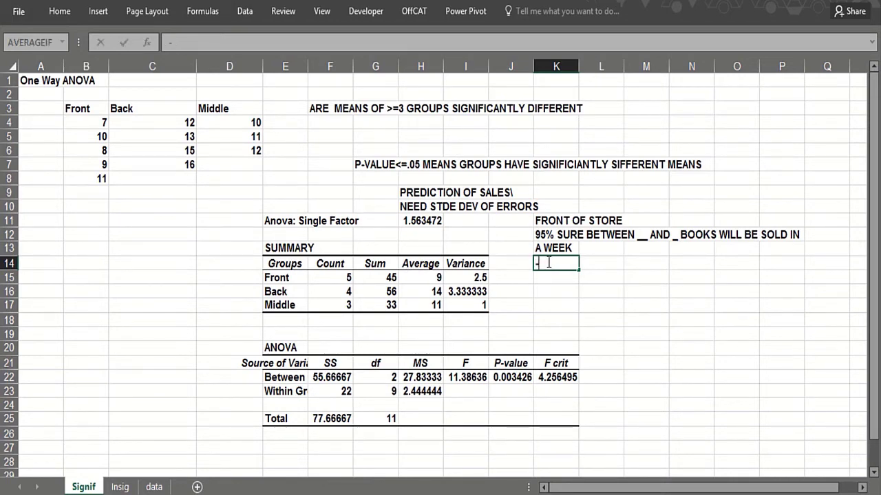
{"action": "type", "text": "="}
{"action": "key", "text": "BackSpace"}
{"action": "key", "text": "BackSpace"}
{"action": "type", "text": "=9-2*1.56"}
{"action": "key", "text": "Return"}
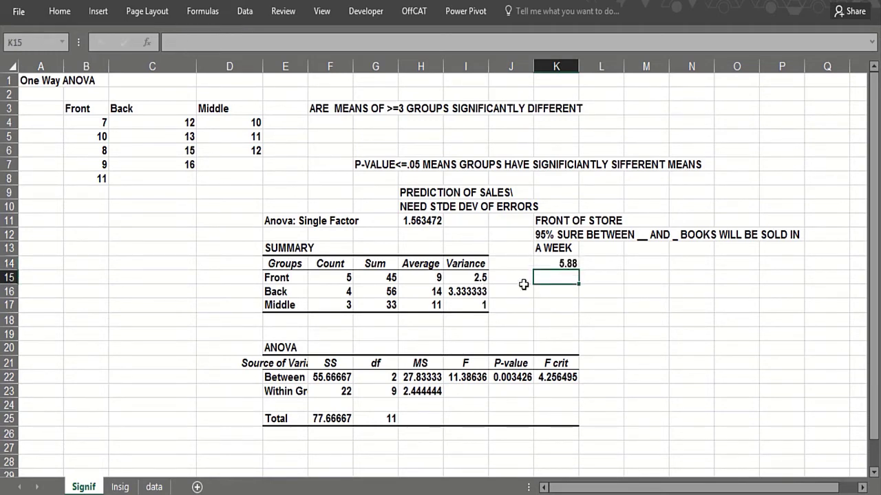
- Calculate the upper 95% limit for front-of-store sales in cell K15 with =9+2*1.56
{"action": "type", "text": "=9+2"}
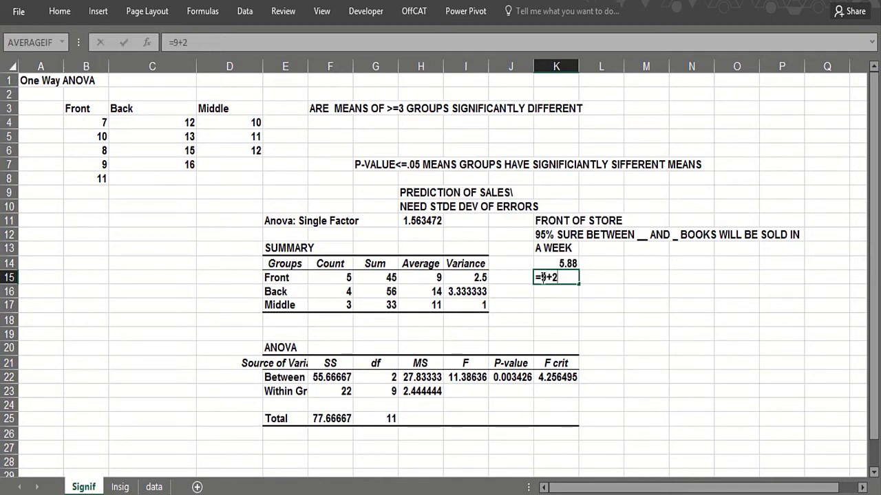
{"action": "type", "text": "*1.56"}
{"action": "key", "text": "Return"}
{"action": "left_click", "coordinate": [544, 278]}
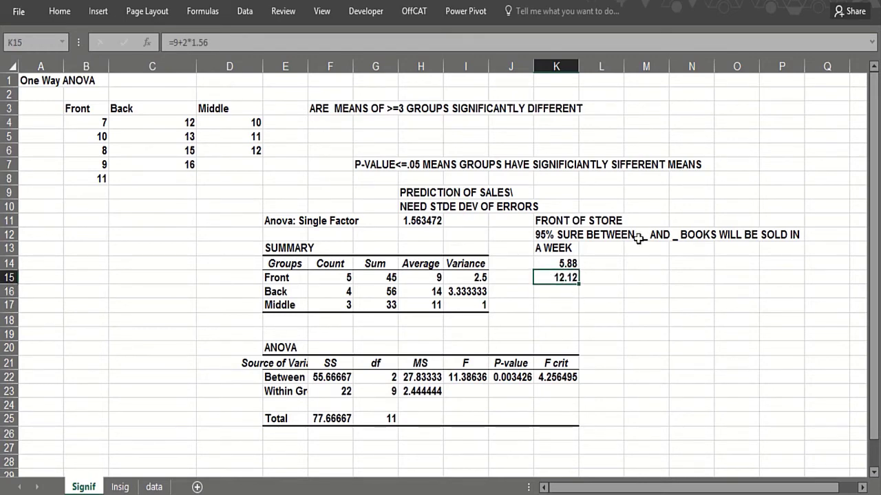
- Enter '588 TO 1212 BOOKS T O BE SOLD' in cell M14 and '95% CHANCE' in M15
{"action": "left_click", "coordinate": [653, 260]}
{"action": "type", "text": "588 T O121"}
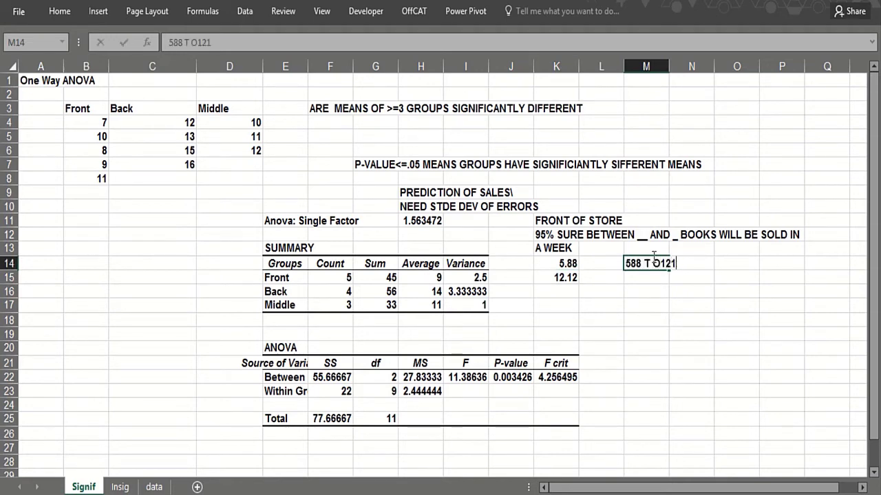
{"action": "key", "text": "BackSpace"}
{"action": "key", "text": "BackSpace"}
{"action": "key", "text": "BackSpace"}
{"action": "type", "text": "1212 BOO"}
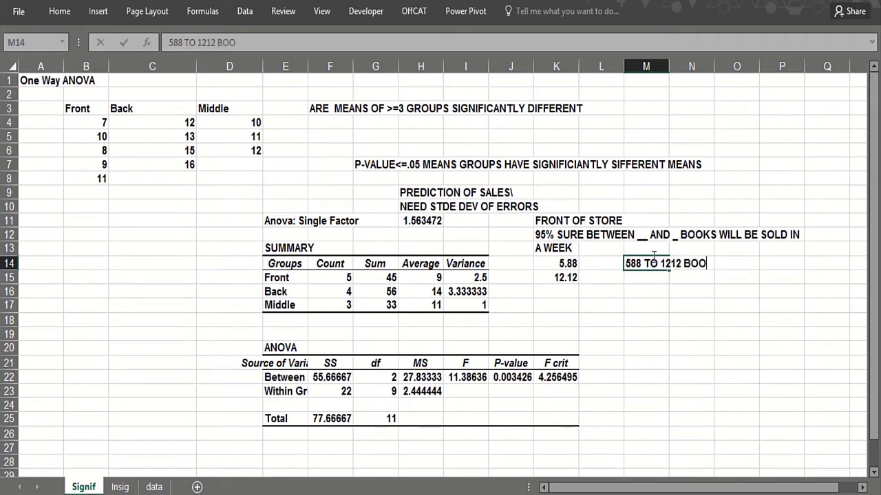
{"action": "type", "text": "KS T O BE SOLD"}
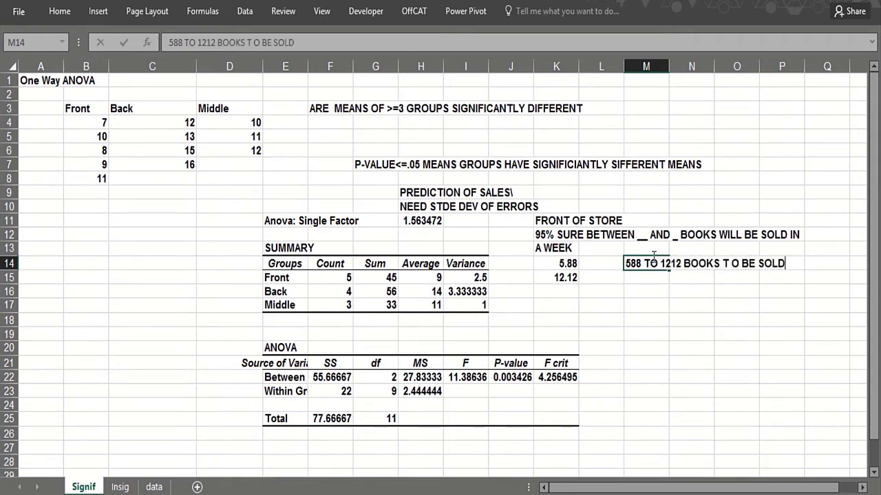
{"action": "key", "text": "Return"}
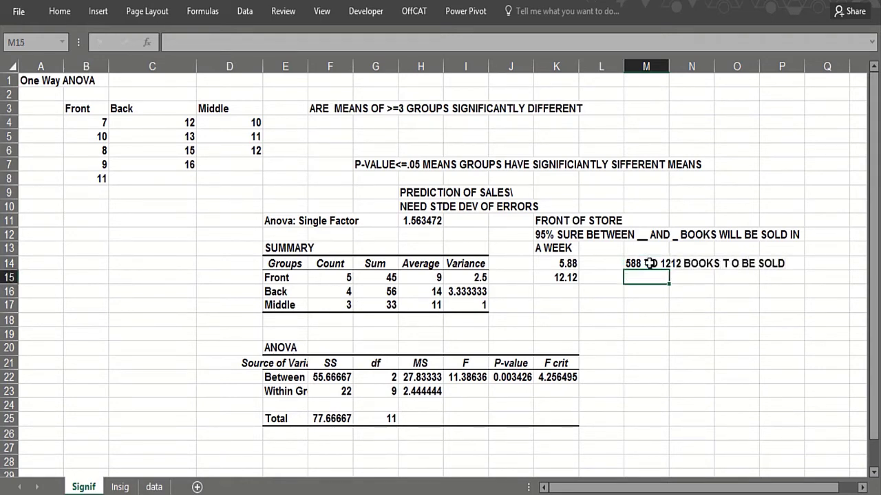
{"action": "type", "text": "95% CHANCE"}
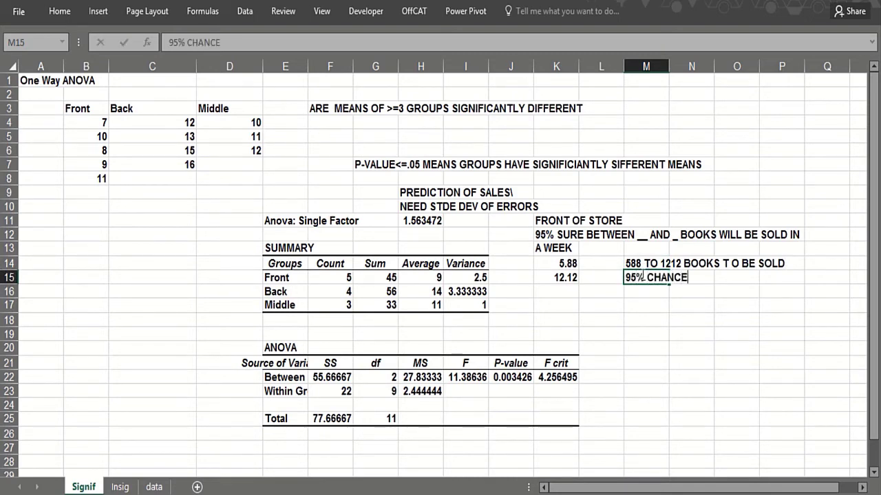
{"action": "key", "text": "Return"}
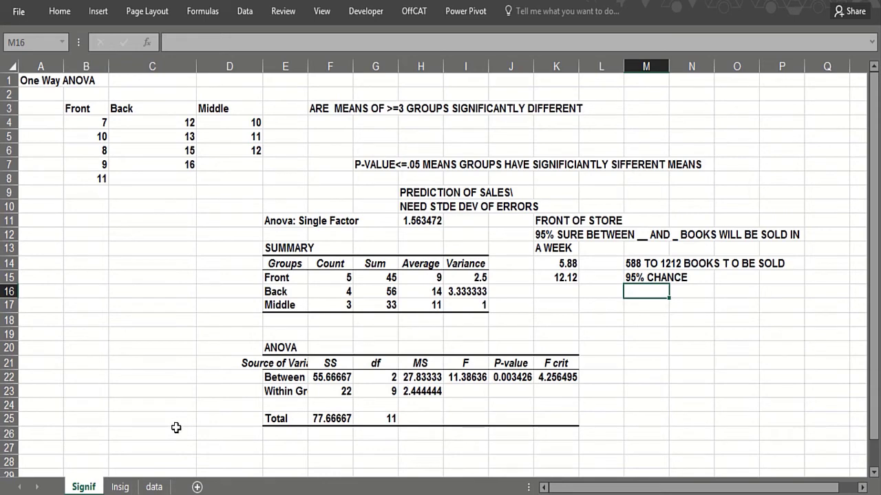
{"action": "left_click", "coordinate": [121, 487]}
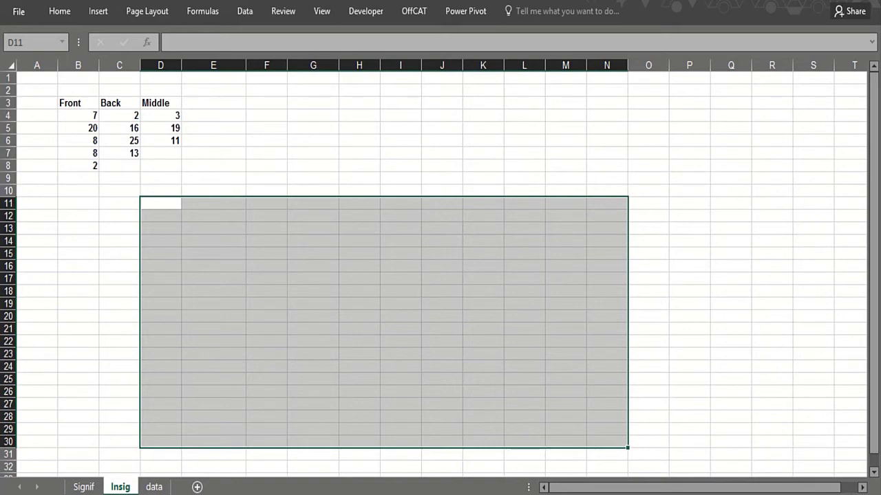
{"action": "scroll", "coordinate": [440, 310], "scroll_direction": "up", "scroll_amount": 2}
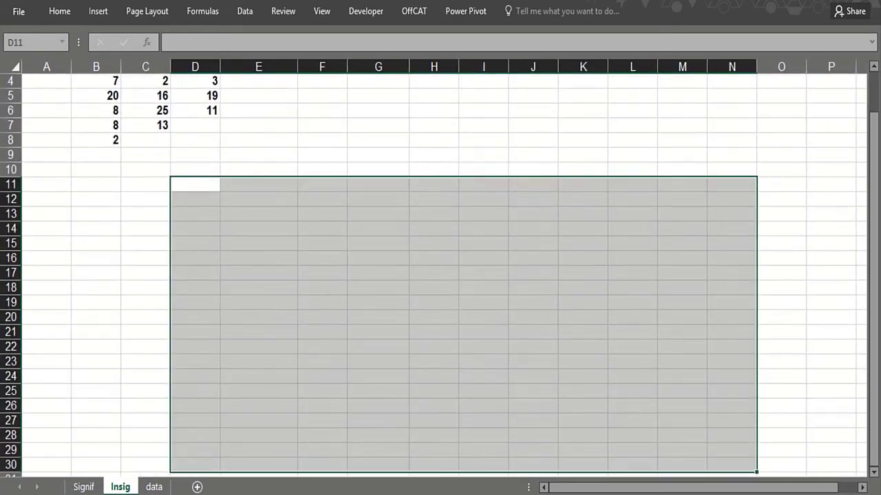
{"action": "left_click", "coordinate": [84, 487]}
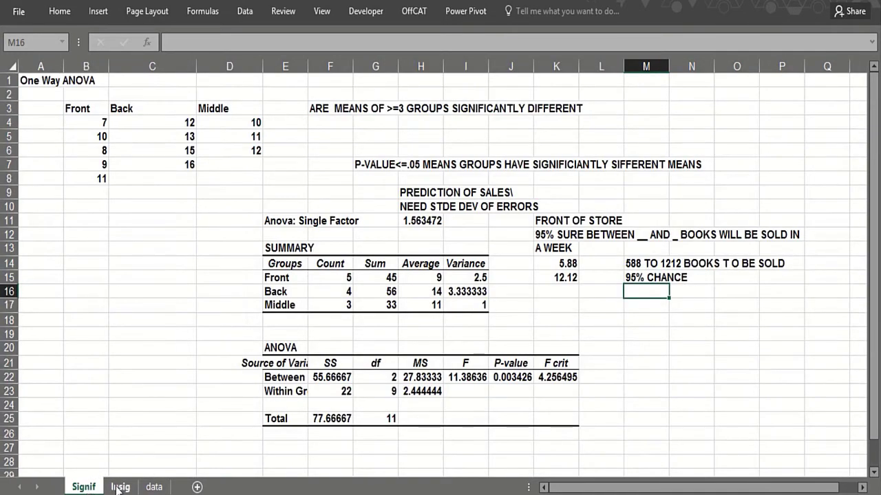
- Enter the note 'REJECT HYPOTHESIS THAT MEANS ARE IDENTICAL' in cell H6, directly above the p-value note
{"action": "left_click", "coordinate": [414, 147]}
{"action": "type", "text": "REJ"}
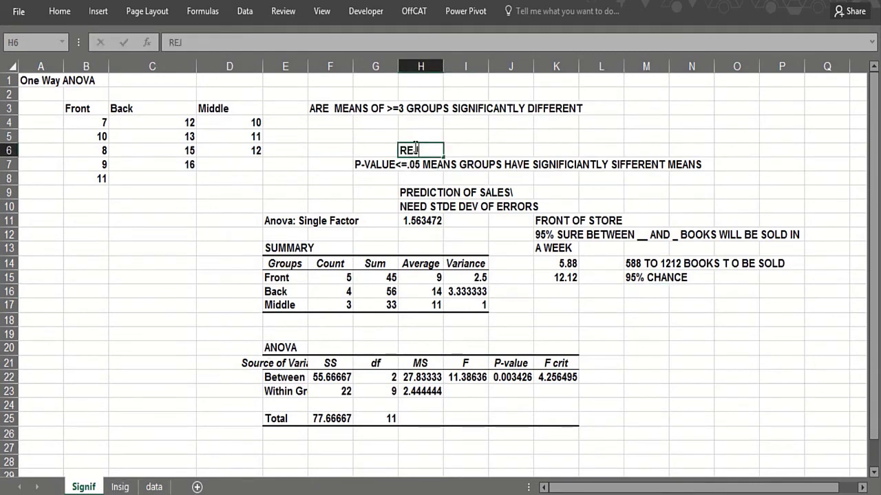
{"action": "type", "text": "ECT HYPITHESI"}
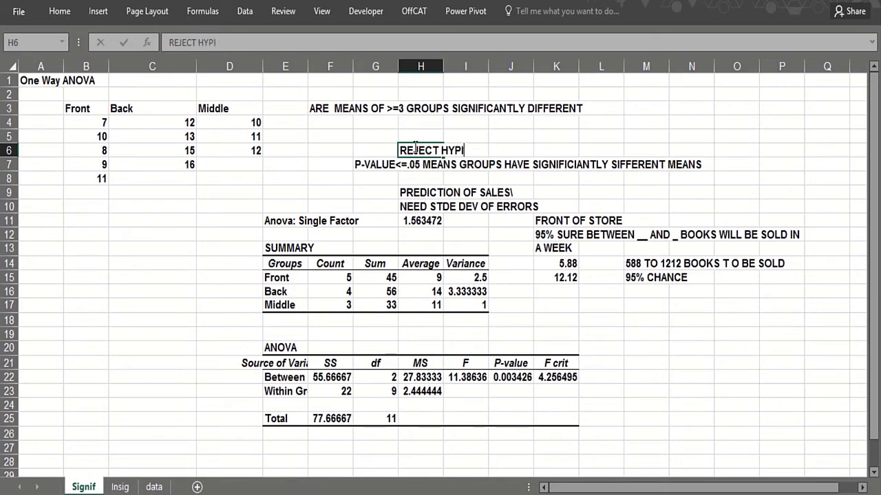
{"action": "key", "text": "BackSpace"}
{"action": "key", "text": "BackSpace"}
{"action": "key", "text": "BackSpace"}
{"action": "type", "text": "OTHESIS T"}
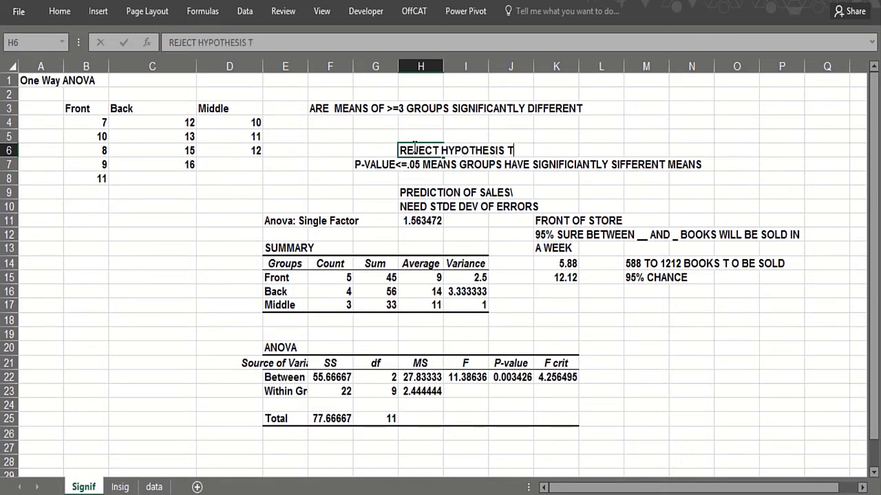
{"action": "type", "text": "HAT MEANS ARE "}
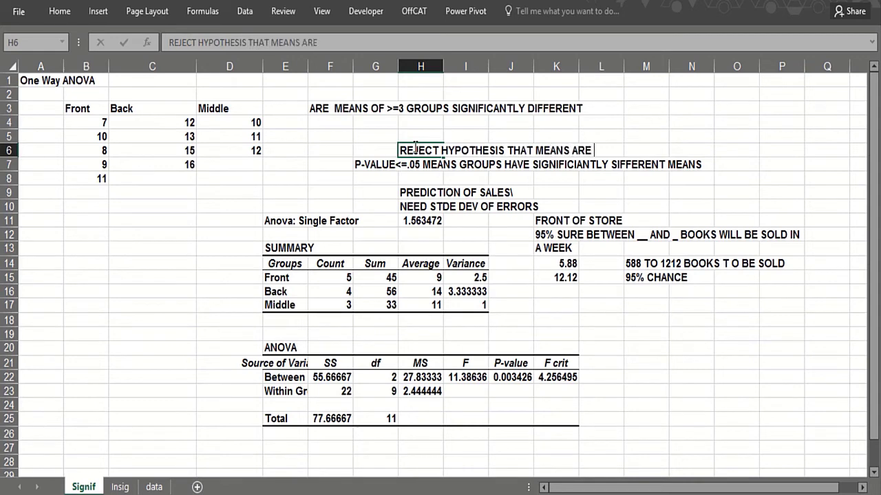
{"action": "type", "text": "IDENTIC"}
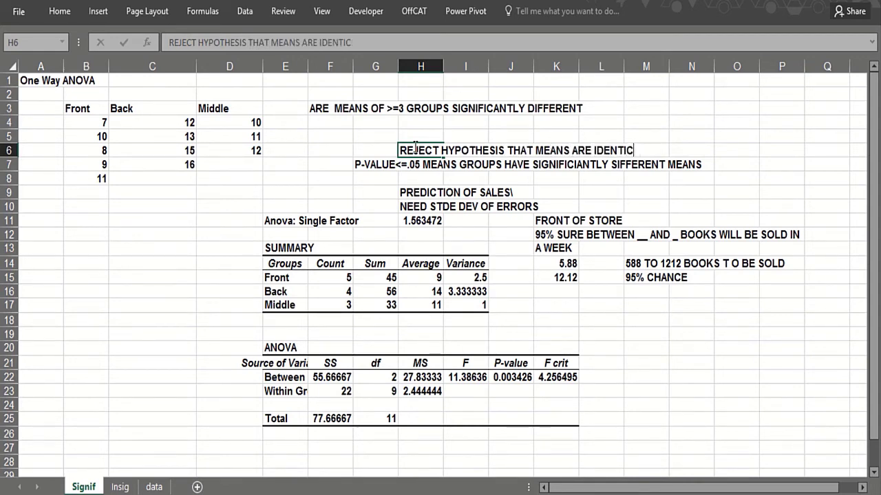
{"action": "type", "text": "A"}
{"action": "key", "text": "Return"}
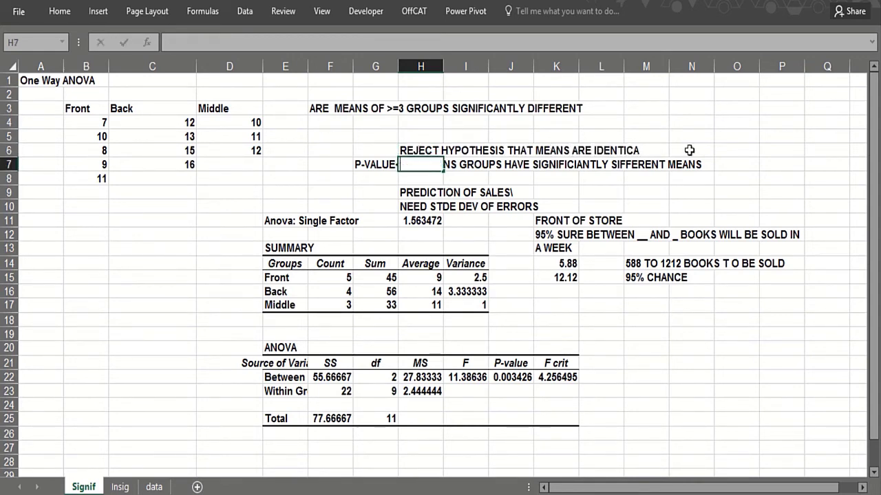
{"action": "left_click", "coordinate": [417, 150]}
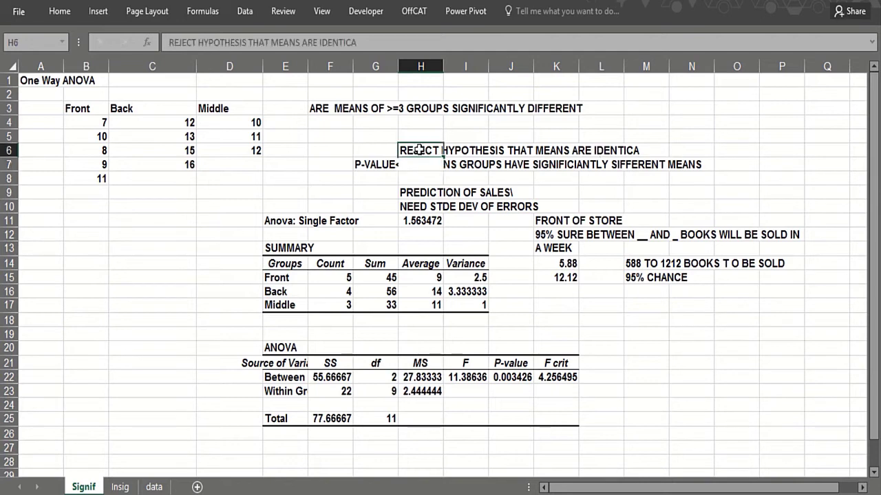
{"action": "left_click", "coordinate": [361, 43]}
{"action": "type", "text": "L"}
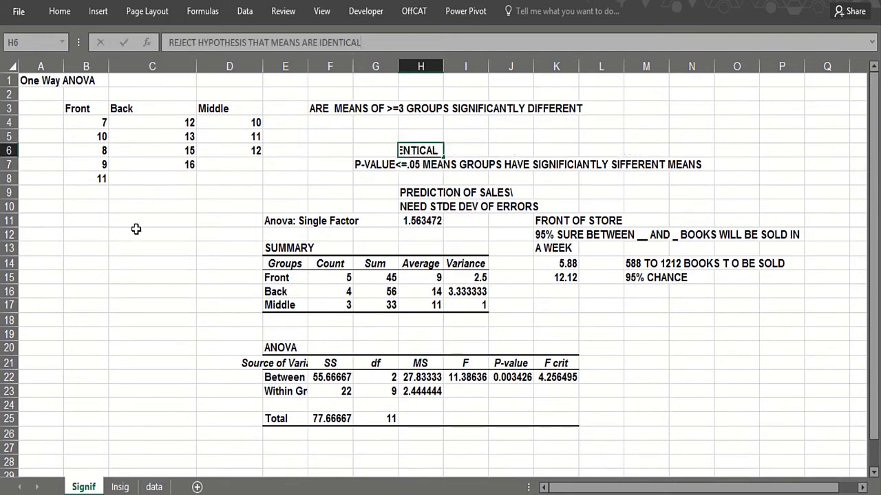
{"action": "key", "text": "Return"}
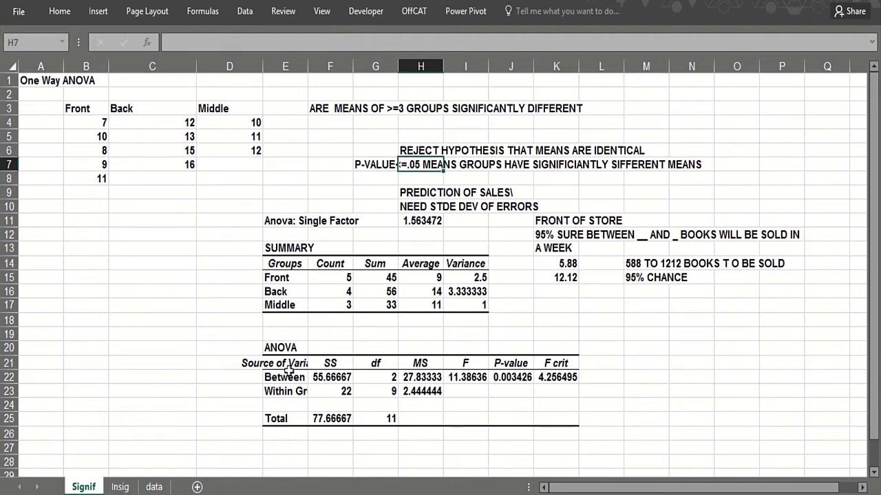
{"action": "left_click", "coordinate": [288, 377]}
{"action": "left_click", "coordinate": [287, 390]}
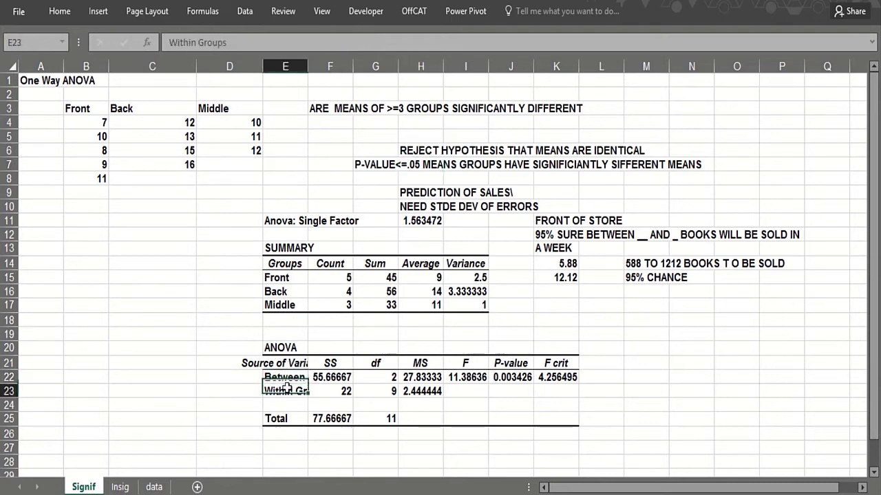
{"action": "left_click", "coordinate": [426, 390]}
- On the Insig sheet, average the Front values in cell B1 with =AVERAGE(B4:B8) and fill the formula across to D1
{"action": "left_click", "coordinate": [120, 487]}
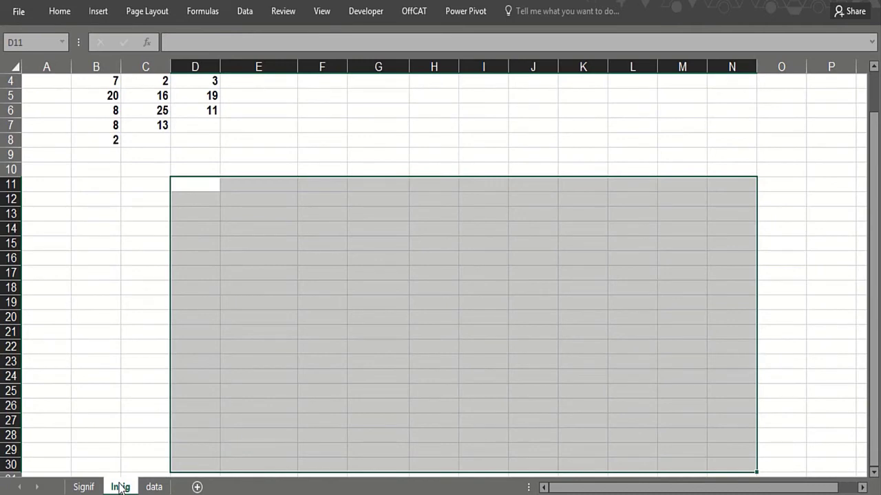
{"action": "scroll", "coordinate": [151, 267], "scroll_direction": "up", "scroll_amount": 1}
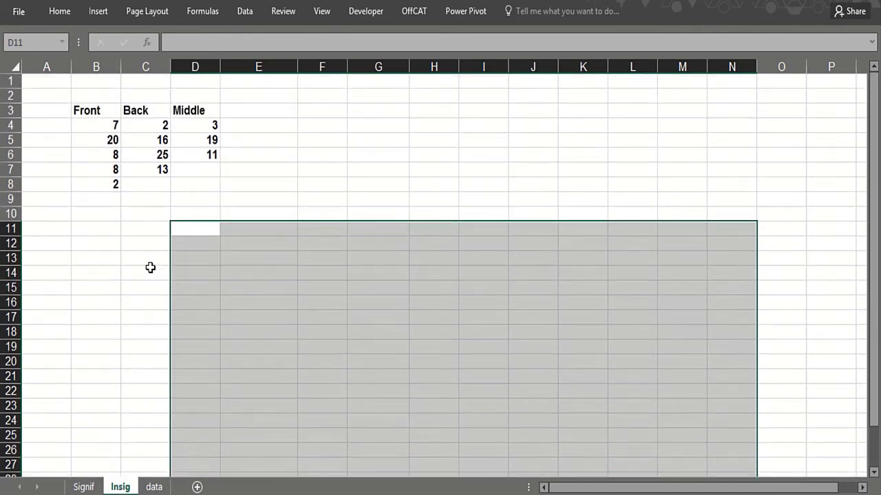
{"action": "left_click", "coordinate": [88, 82]}
{"action": "type", "text": "="}
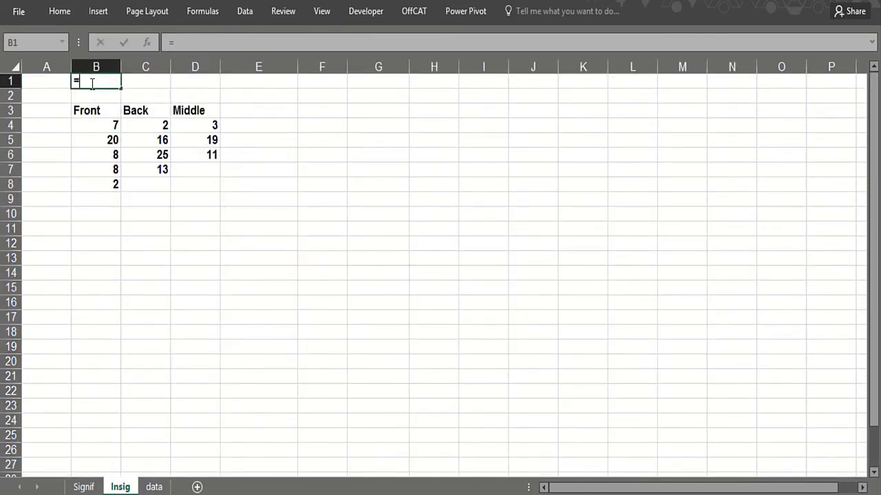
{"action": "type", "text": "AVERAGE("}
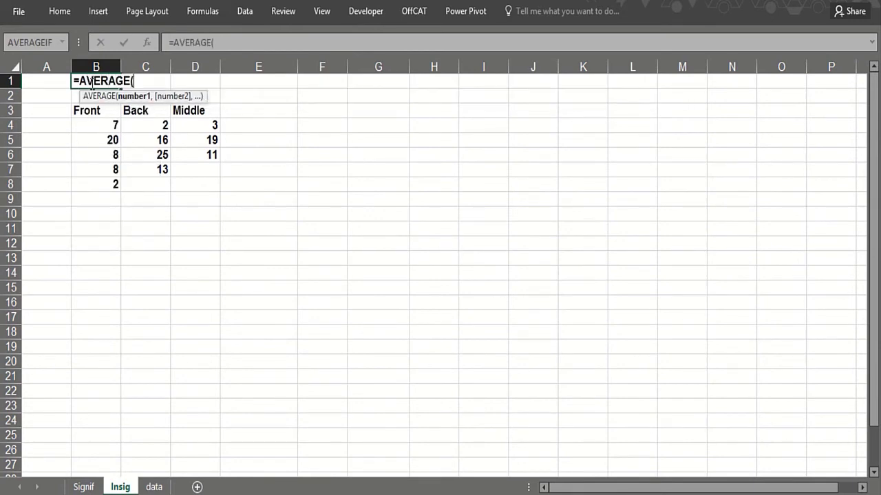
{"action": "left_click_drag", "start_coordinate": [100, 126], "coordinate": [96, 180]}
{"action": "key", "text": "Return"}
{"action": "left_click", "coordinate": [116, 82]}
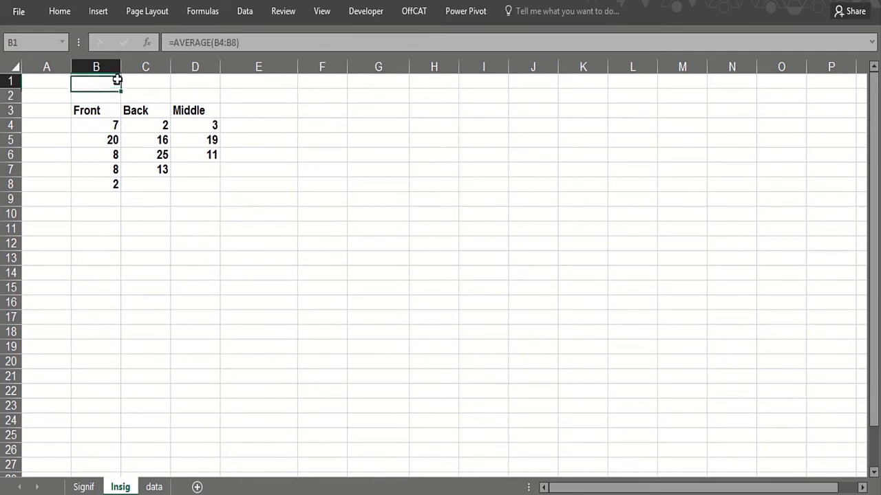
{"action": "left_click_drag", "start_coordinate": [119, 83], "coordinate": [218, 88]}
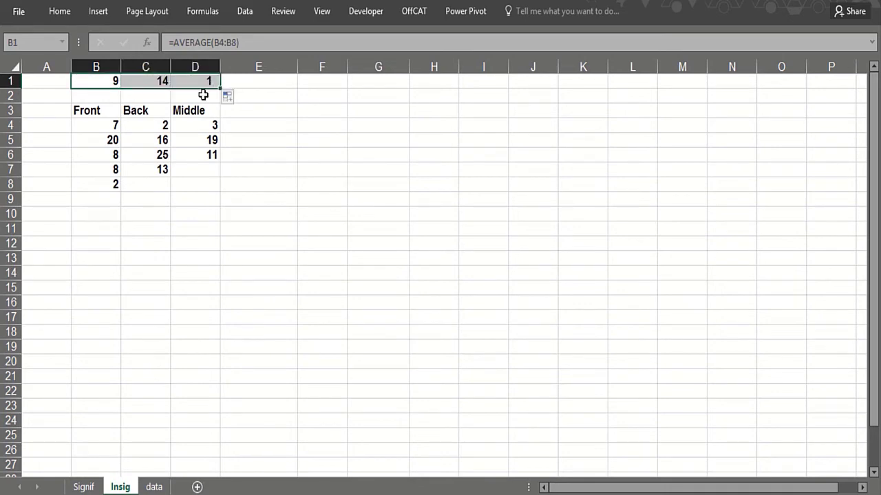
{"action": "left_click", "coordinate": [241, 12]}
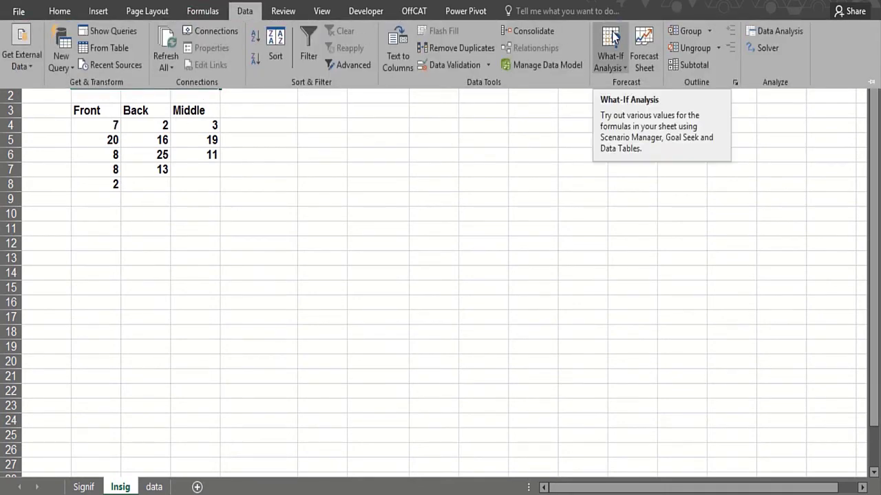
{"action": "left_click", "coordinate": [761, 45]}
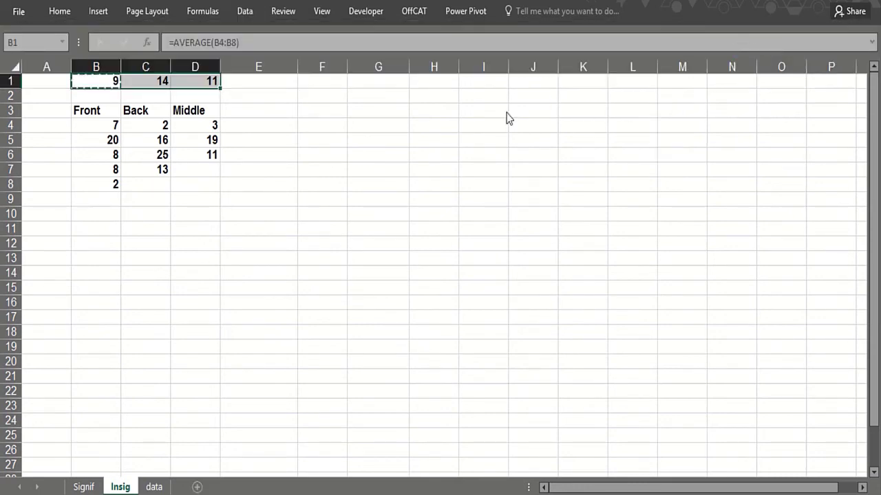
{"action": "key", "text": "Escape"}
- Run a single-factor ANOVA on B3:D8, grouped by columns with labels in the first row and alpha 0.05, outputting to E11
{"action": "left_click", "coordinate": [251, 14]}
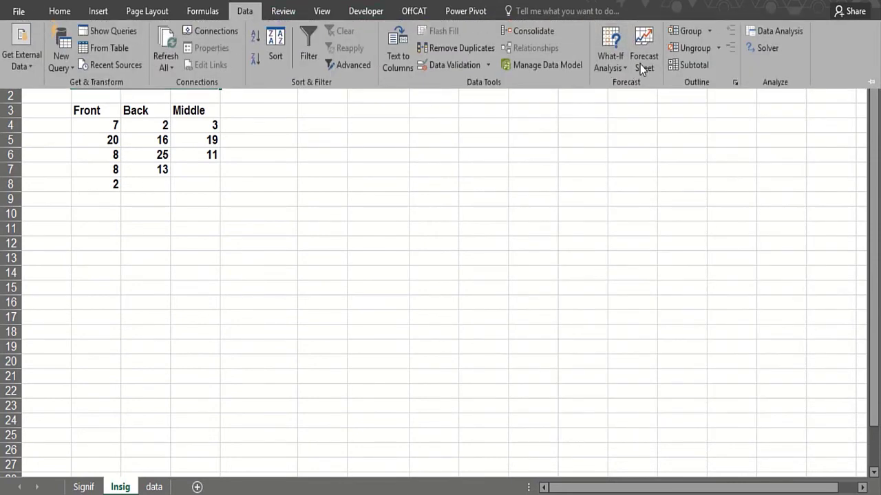
{"action": "left_click", "coordinate": [762, 31]}
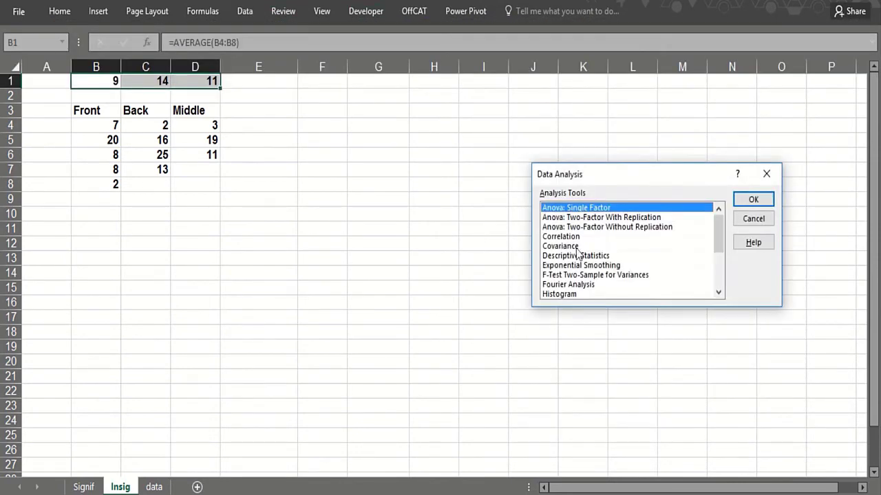
{"action": "left_click", "coordinate": [753, 199]}
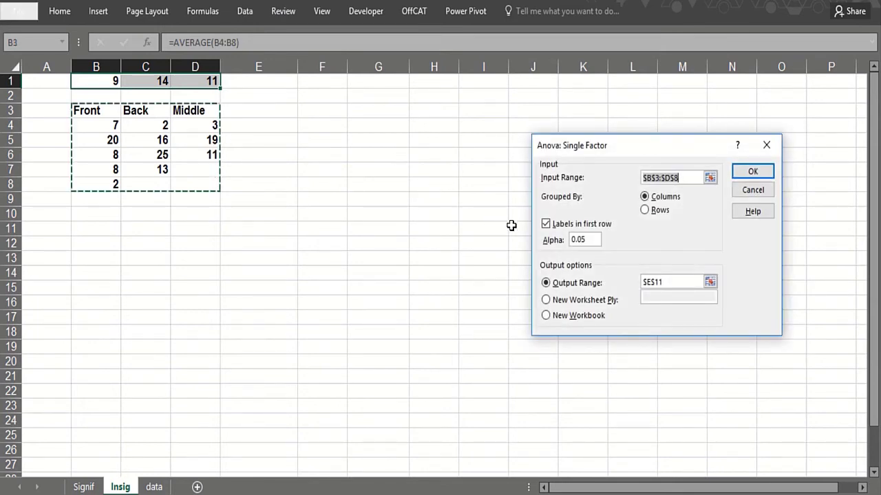
{"action": "left_click", "coordinate": [743, 173]}
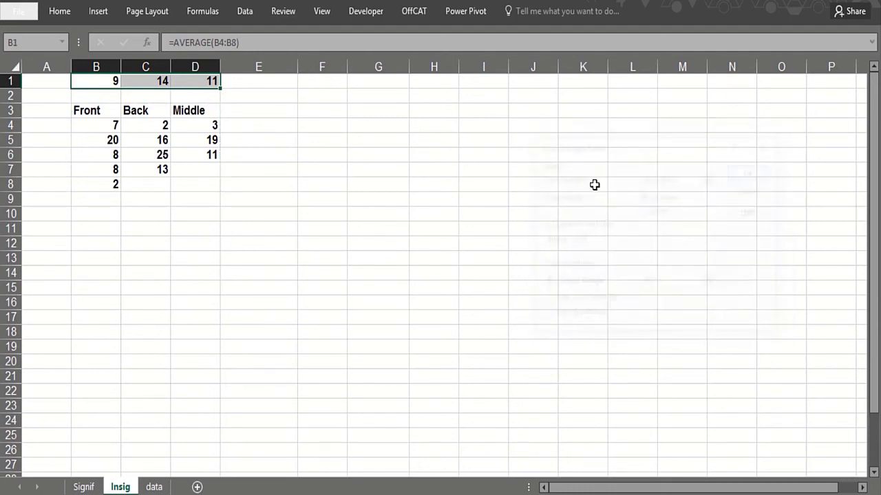
{"action": "left_click", "coordinate": [255, 320]}
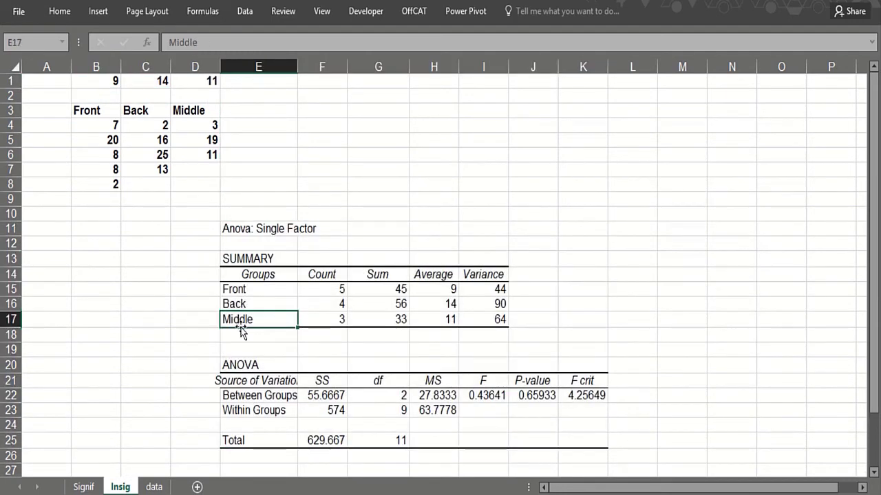
- Check the ANOVA's F and p-value, and enter the note 'P VALUE = .66' in cell G5
{"action": "left_click", "coordinate": [486, 392]}
{"action": "left_click", "coordinate": [531, 393]}
{"action": "left_click", "coordinate": [369, 141]}
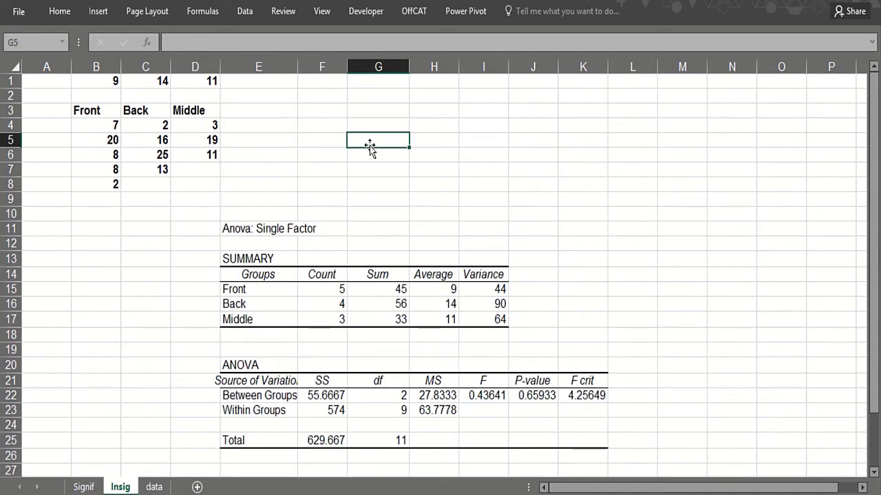
{"action": "type", "text": "P V"}
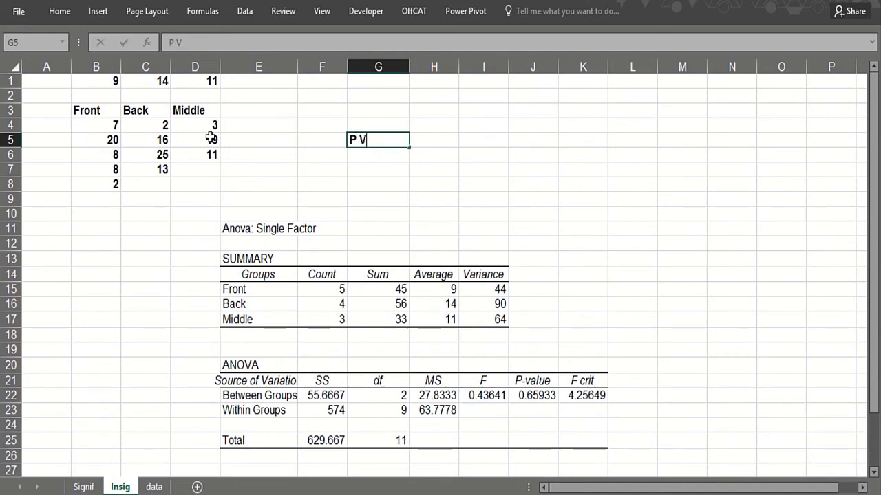
{"action": "type", "text": "ALUE ="}
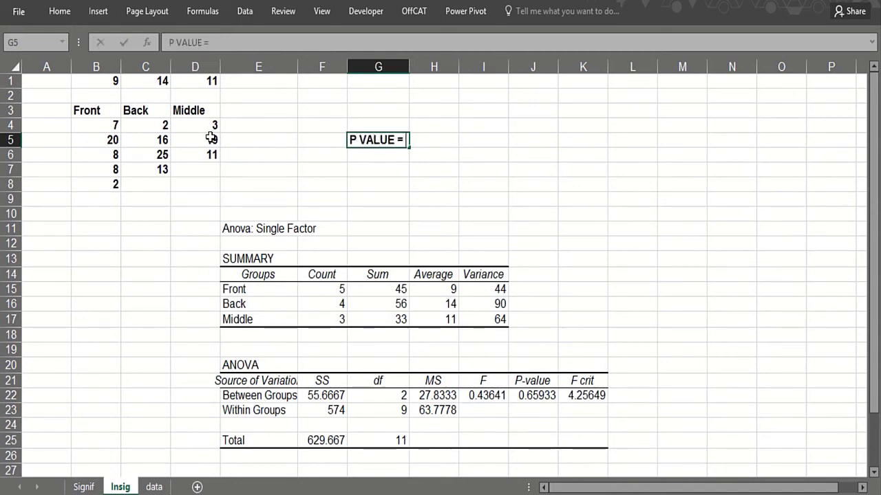
{"action": "type", "text": "  .66"}
{"action": "key", "text": "Return"}
- Enter the conclusion 'ACCREPT HYPOTHESES MEAN SALES ARE IDENTICAL' in cell G6, directly below the p-value note
{"action": "type", "text": "ACCRE"}
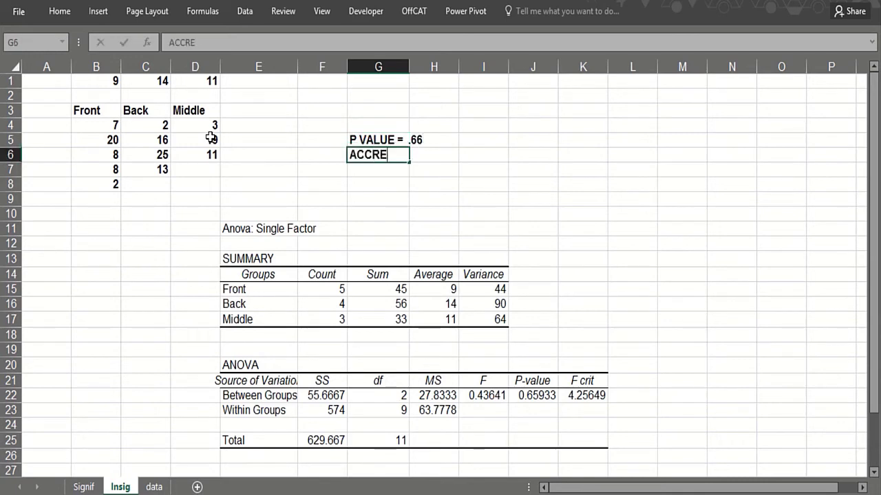
{"action": "type", "text": "PT HYPOTHES"}
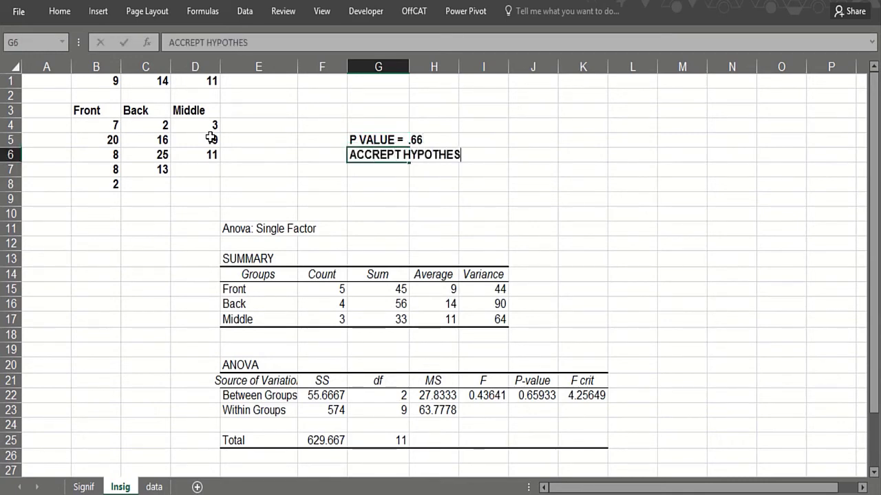
{"action": "type", "text": "ES MEAN SALE"}
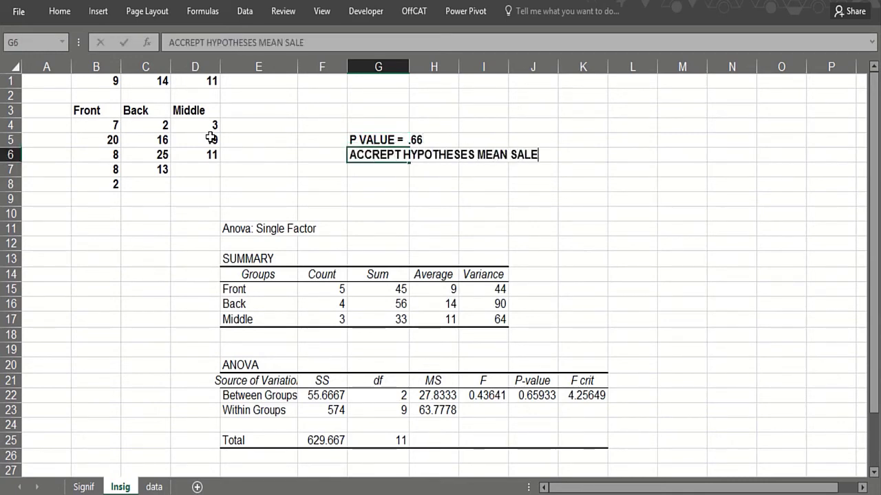
{"action": "type", "text": "S ARE IDENTICAL"}
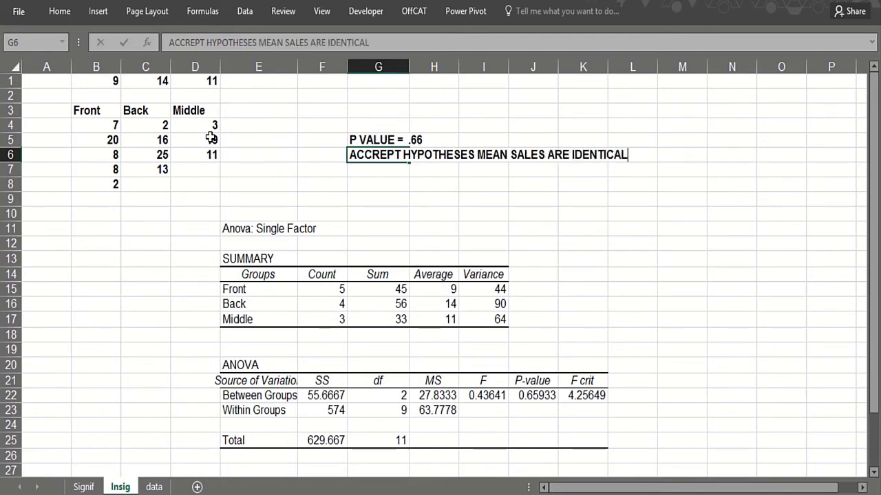
{"action": "key", "text": "Return"}
- Continue the conclusion in cell G7 with 'FOR EACH POSITION IN BOOK STORE'
{"action": "type", "text": "FOIR E"}
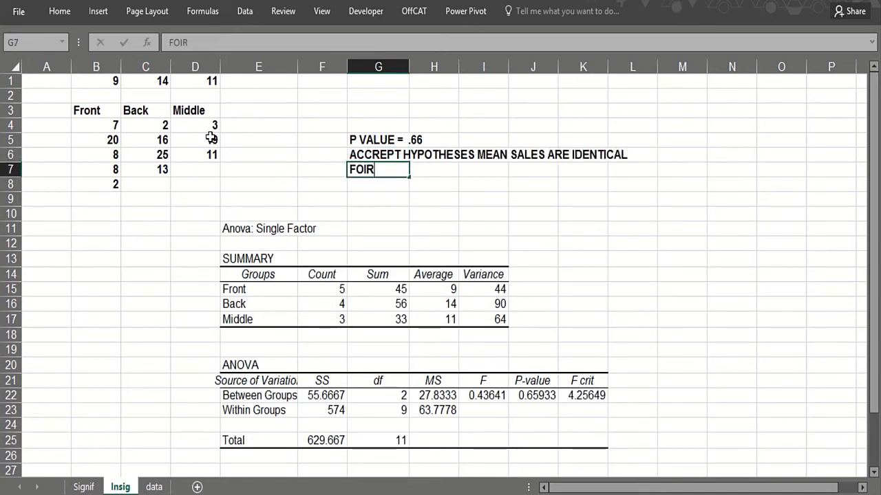
{"action": "key", "text": "BackSpace"}
{"action": "key", "text": "BackSpace"}
{"action": "type", "text": "R EAHC P"}
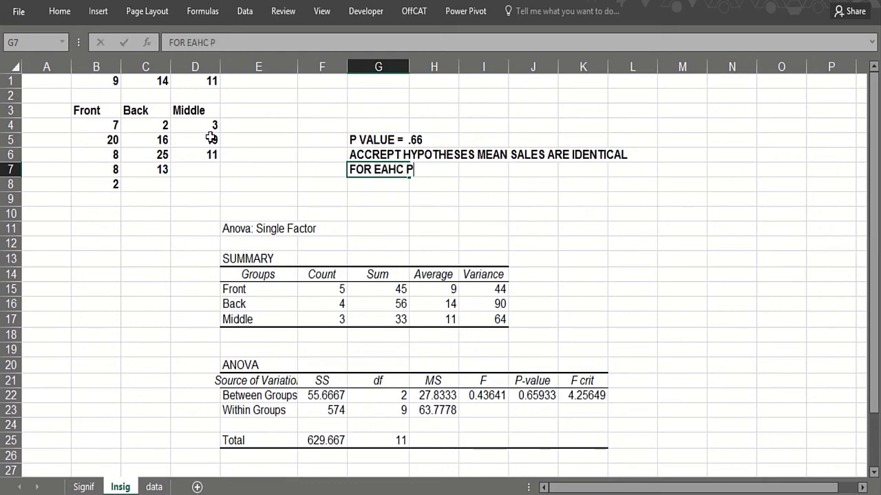
{"action": "type", "text": "OSITION"}
{"action": "key", "text": "BackSpace"}
{"action": "key", "text": "BackSpace"}
{"action": "key", "text": "BackSpace"}
{"action": "key", "text": "BackSpace"}
{"action": "key", "text": "BackSpace"}
{"action": "key", "text": "BackSpace"}
{"action": "key", "text": "BackSpace"}
{"action": "key", "text": "BackSpace"}
{"action": "key", "text": "BackSpace"}
{"action": "type", "text": "H POS"}
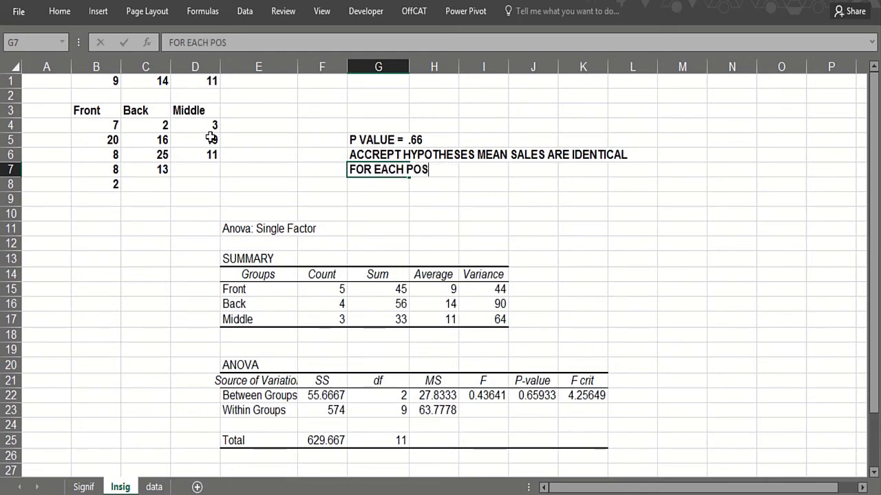
{"action": "type", "text": "ITION IN B"}
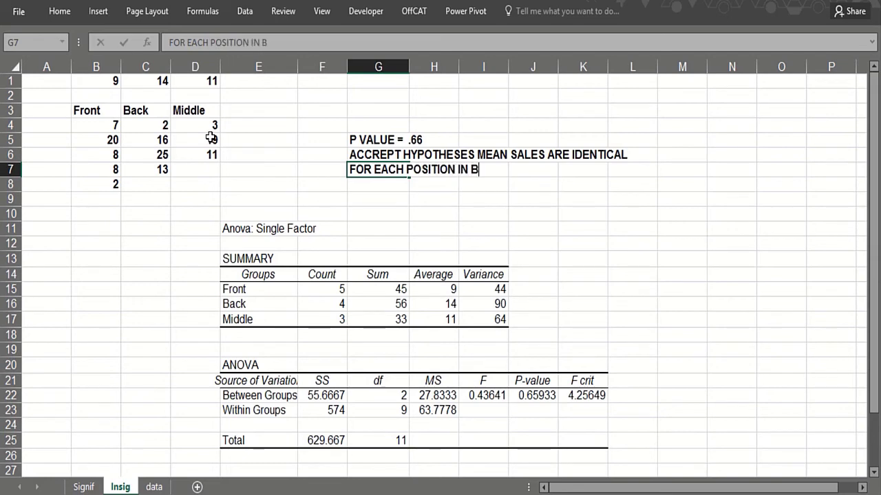
{"action": "type", "text": "OOK STORE"}
{"action": "key", "text": "Return"}
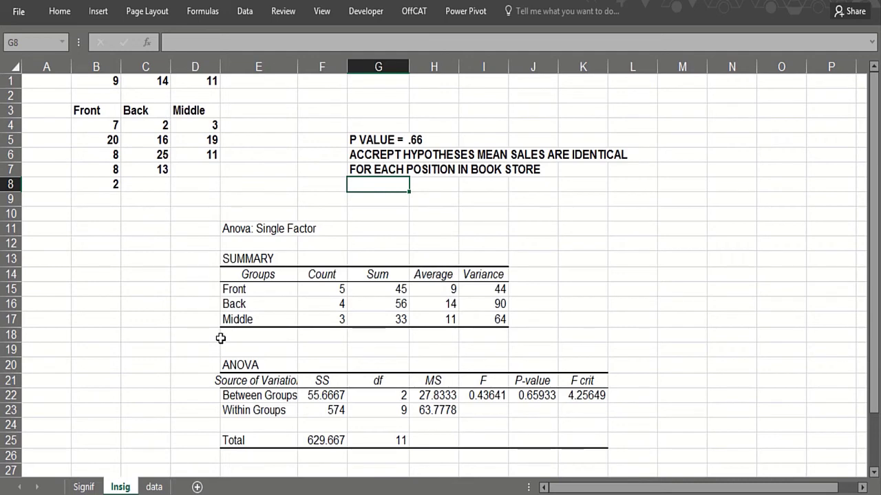
- Compare the Within Groups sum of squares between the ANOVA tables on the Insig and Signif sheets
{"action": "left_click", "coordinate": [425, 410]}
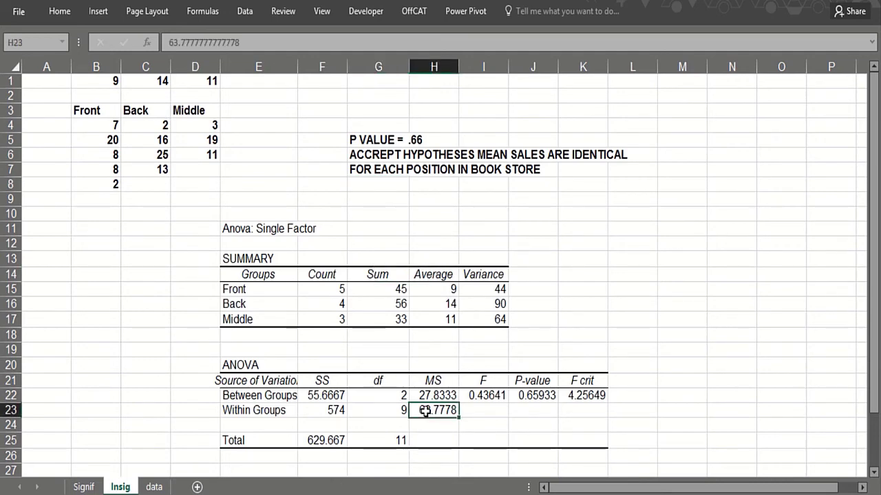
{"action": "left_click", "coordinate": [337, 409]}
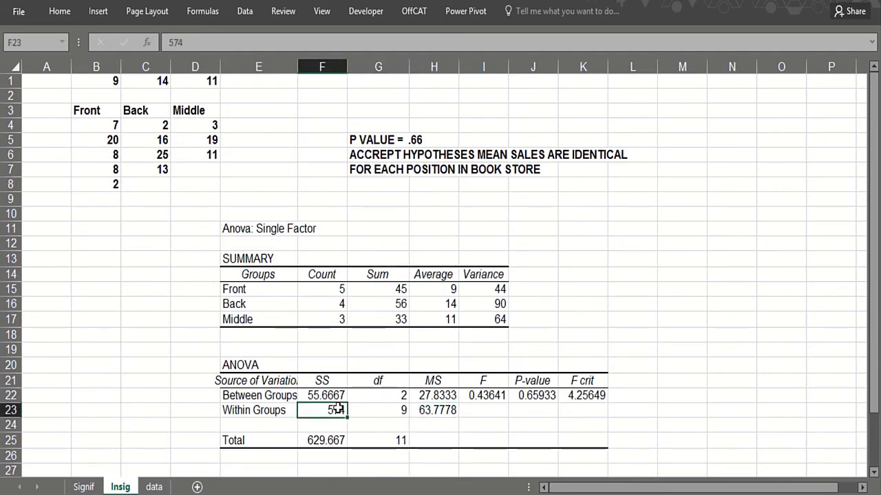
{"action": "left_click", "coordinate": [83, 487]}
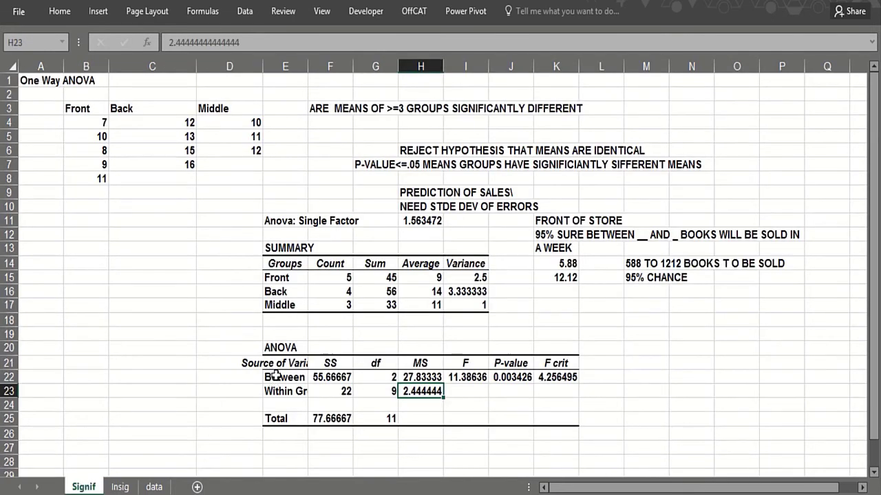
{"action": "left_click", "coordinate": [317, 392]}
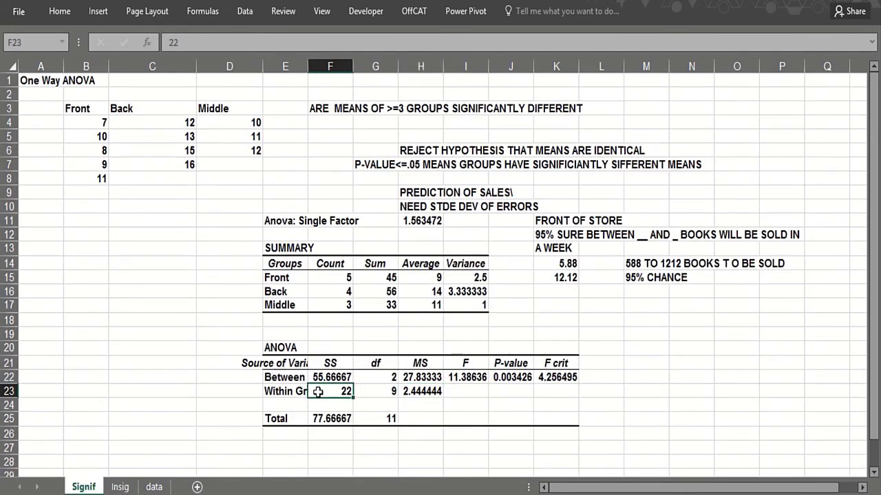
{"action": "left_click", "coordinate": [121, 487]}
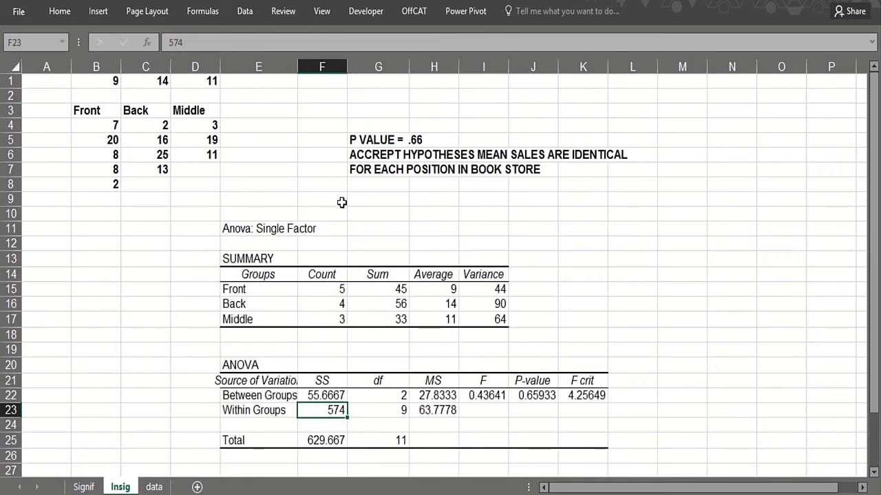
- Correct the misspelled first word of the conclusion in cell G6 to 'ACCEPT'
{"action": "left_click", "coordinate": [364, 196]}
{"action": "left_click", "coordinate": [361, 156]}
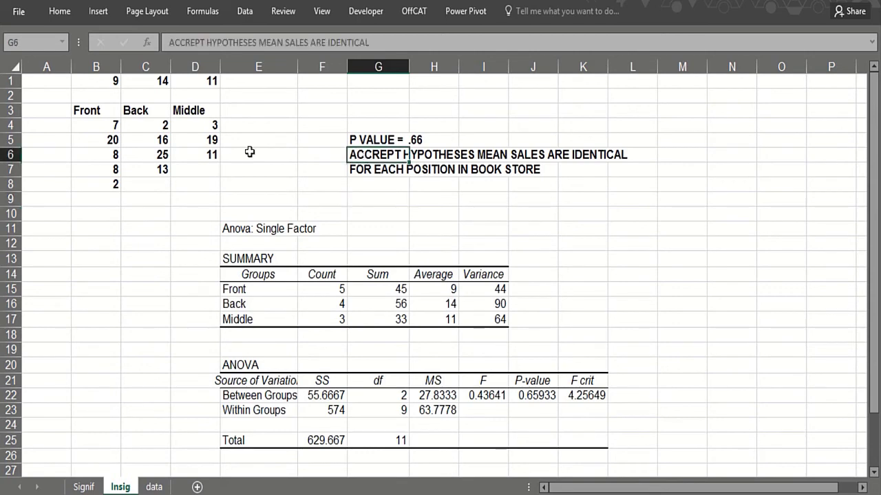
{"action": "double_click", "coordinate": [186, 43]}
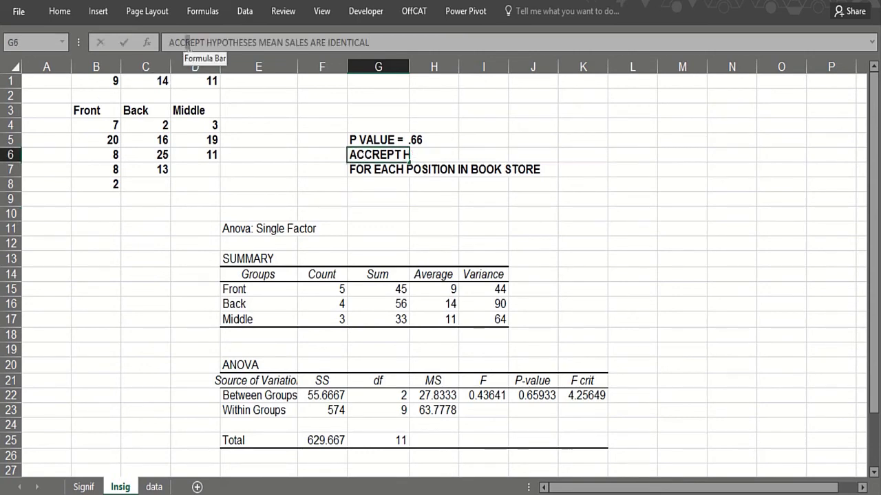
{"action": "key", "text": "BackSpace"}
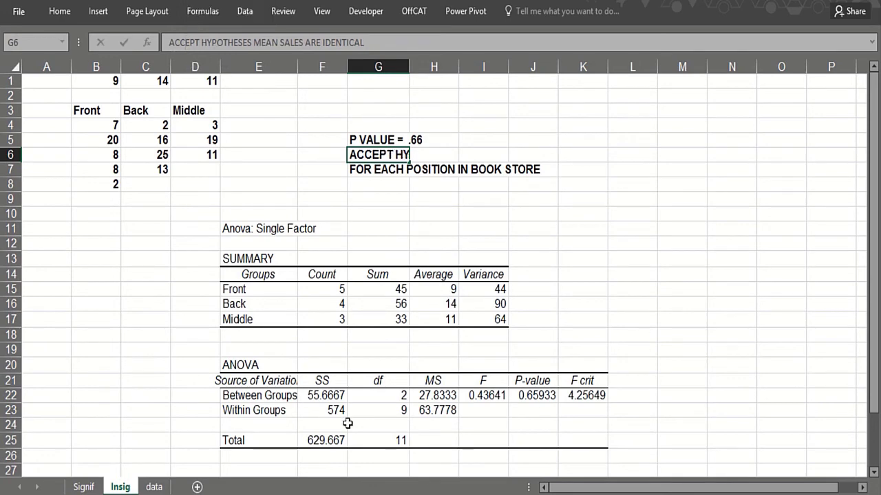
{"action": "left_click", "coordinate": [528, 395]}
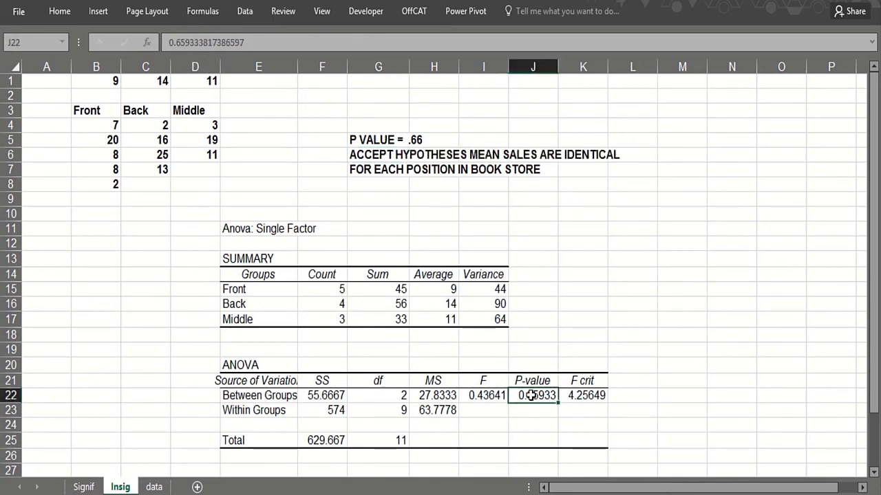
- Review the Within Groups and Between Groups rows of the Insig ANOVA table together with the p-value
{"action": "left_click", "coordinate": [290, 406]}
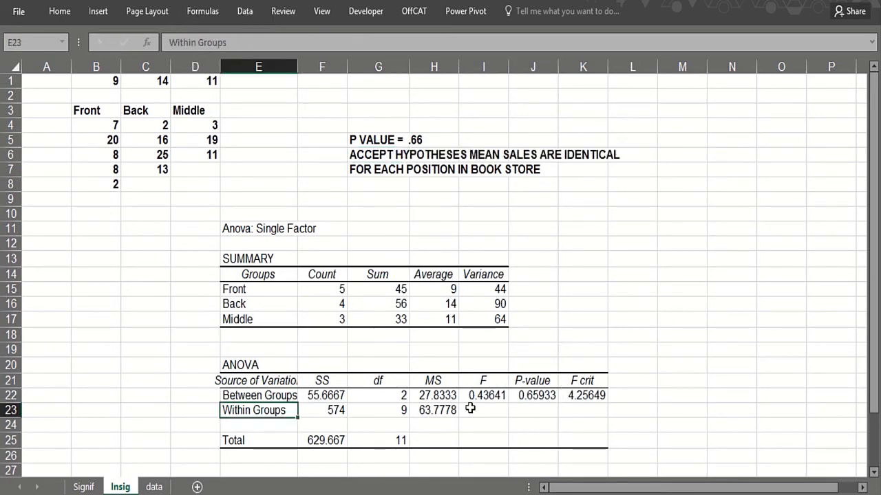
{"action": "left_click", "coordinate": [523, 395]}
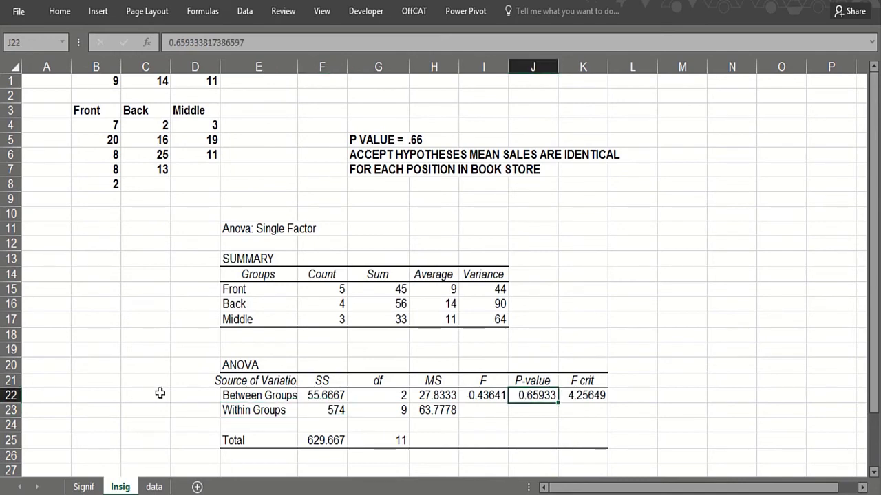
{"action": "left_click", "coordinate": [267, 396]}
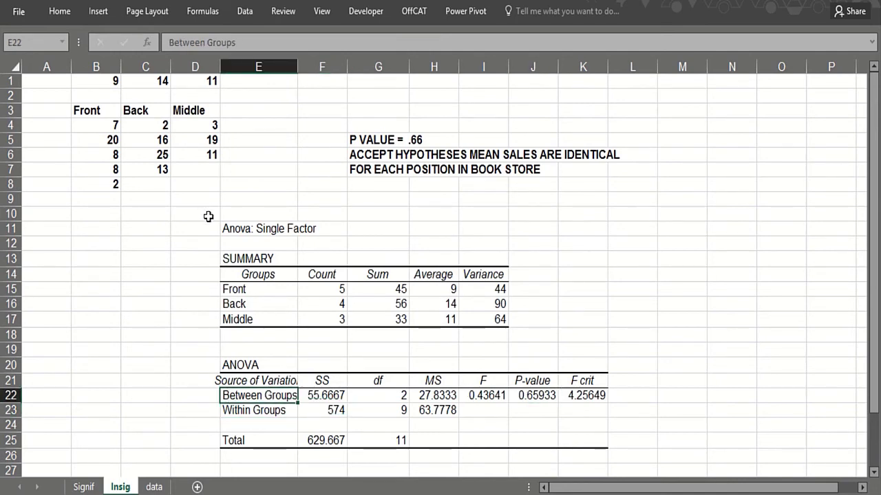
{"action": "left_click", "coordinate": [422, 307]}
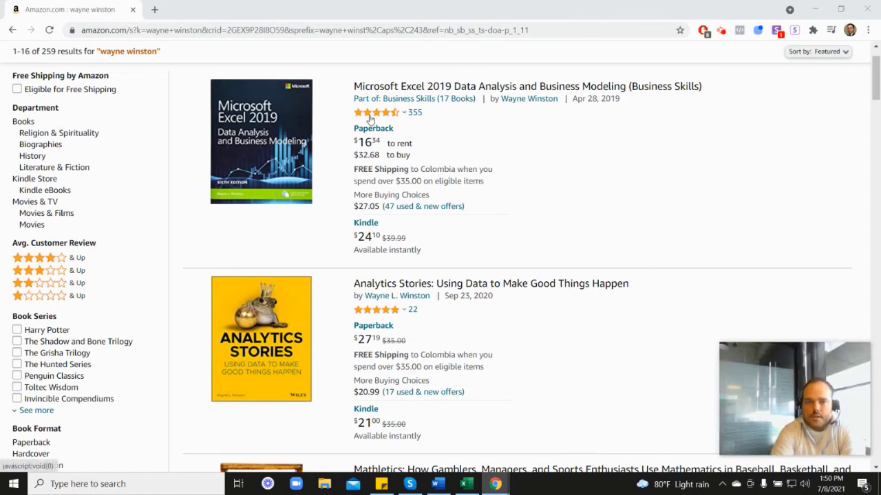
- Look through the Amazon search results for Wayne Winston's Excel and analytics books, including Marketing Analytics
{"action": "mouse_move", "coordinate": [377, 119]}
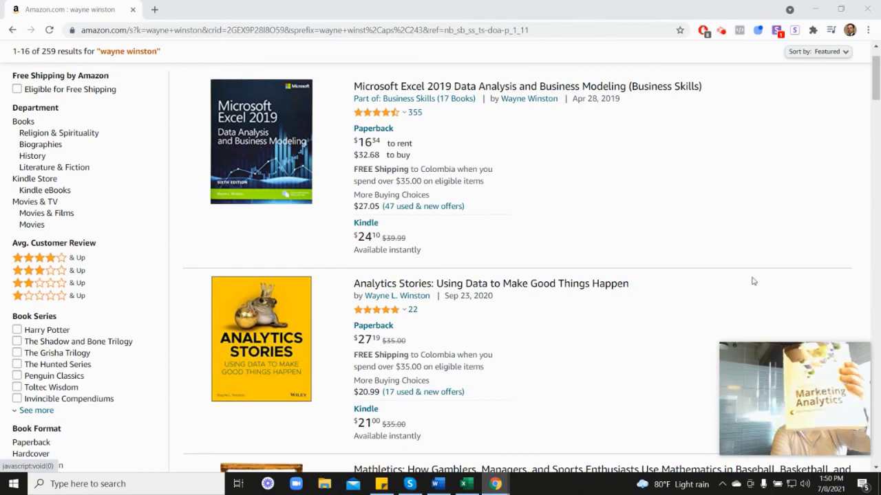
{"action": "scroll", "coordinate": [763, 278], "scroll_direction": "down", "scroll_amount": 5}
{"action": "scroll", "coordinate": [800, 272], "scroll_direction": "down", "scroll_amount": 2}
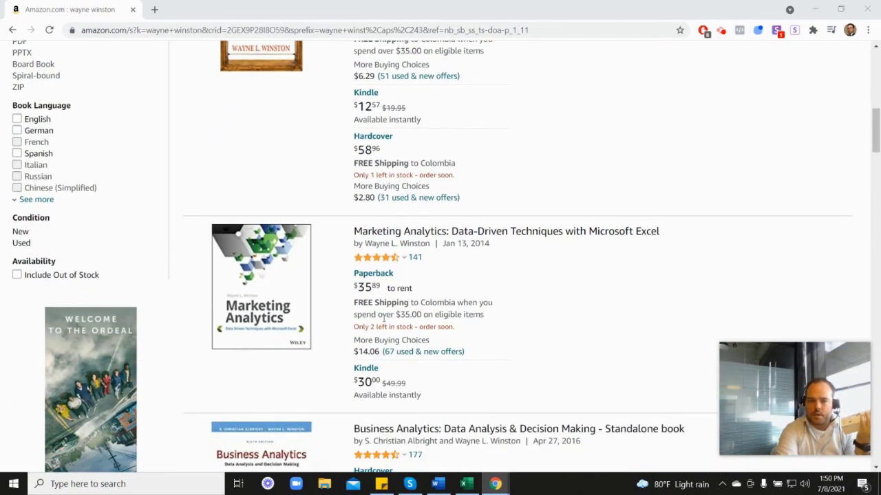
{"action": "mouse_move", "coordinate": [389, 258]}
{"action": "scroll", "coordinate": [512, 261], "scroll_direction": "up", "scroll_amount": 5}
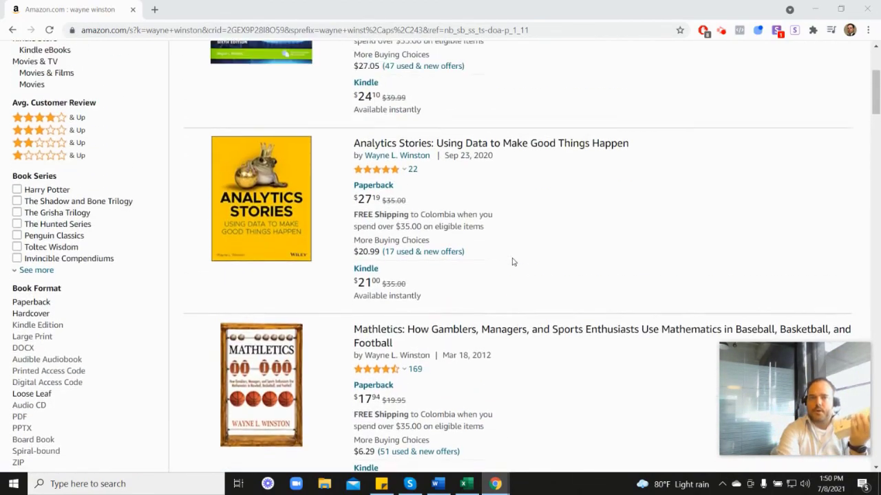